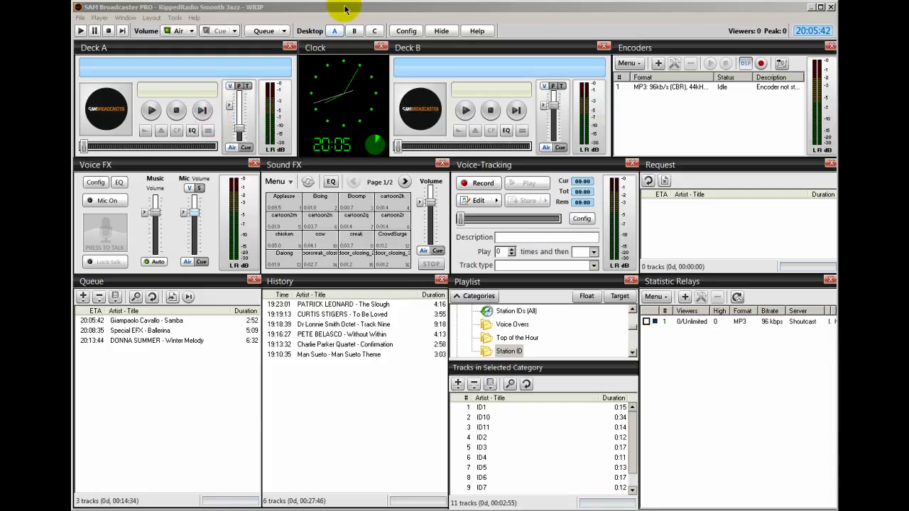
Expand the Content and Station IDs categories in the Playlist category tree
{"action": "left_click", "coordinate": [340, 9]}
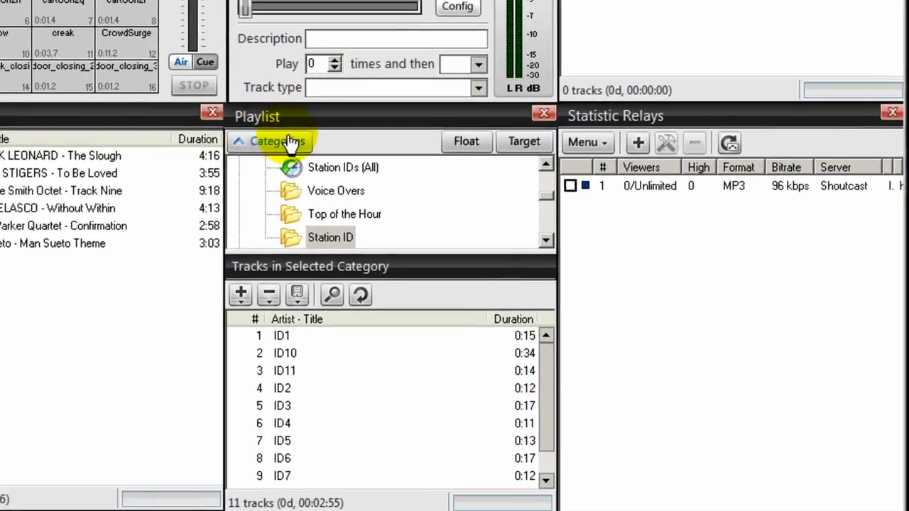
{"action": "left_click", "coordinate": [545, 195]}
{"action": "left_click", "coordinate": [239, 213]}
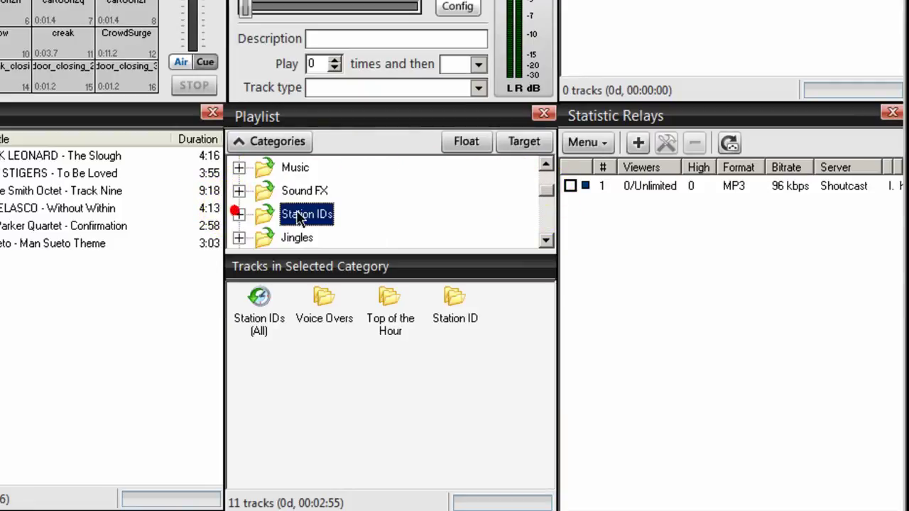
{"action": "left_click_drag", "start_coordinate": [545, 189], "coordinate": [524, 179]}
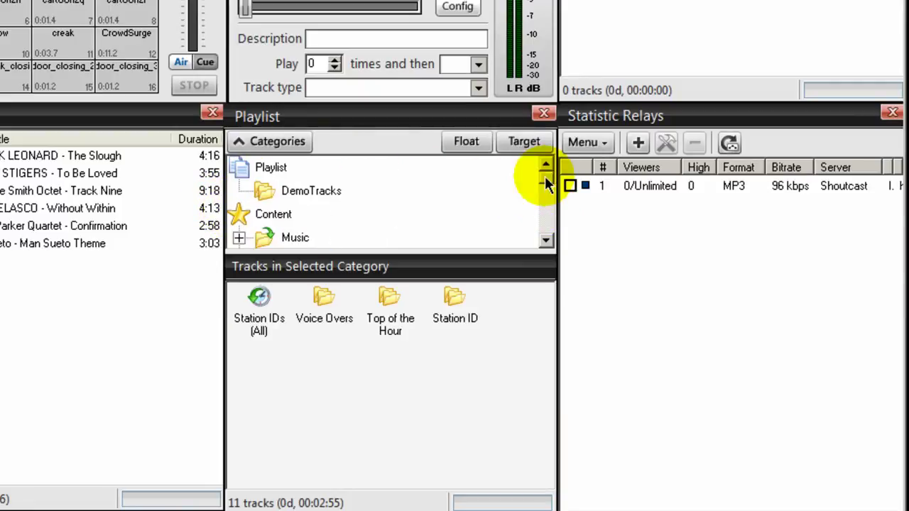
{"action": "left_click", "coordinate": [238, 215]}
{"action": "left_click", "coordinate": [644, 190]}
{"action": "left_click", "coordinate": [238, 217]}
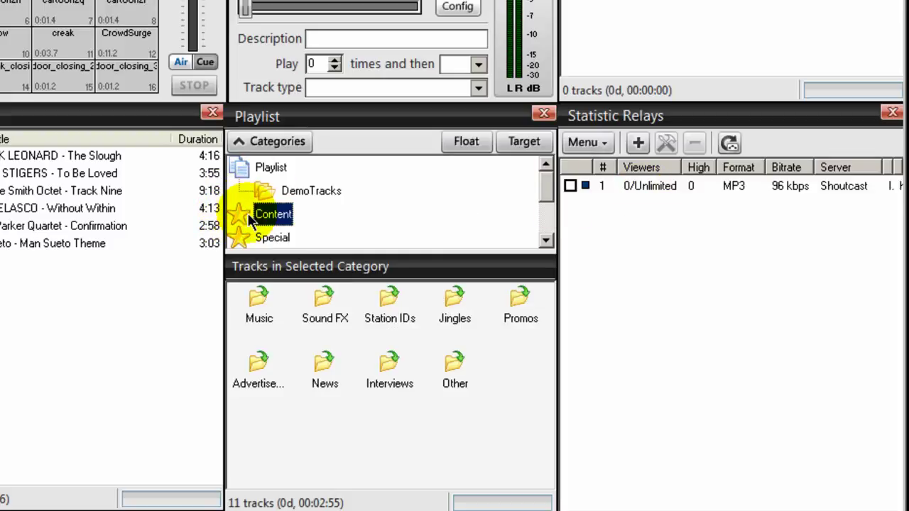
{"action": "double_click", "coordinate": [239, 216]}
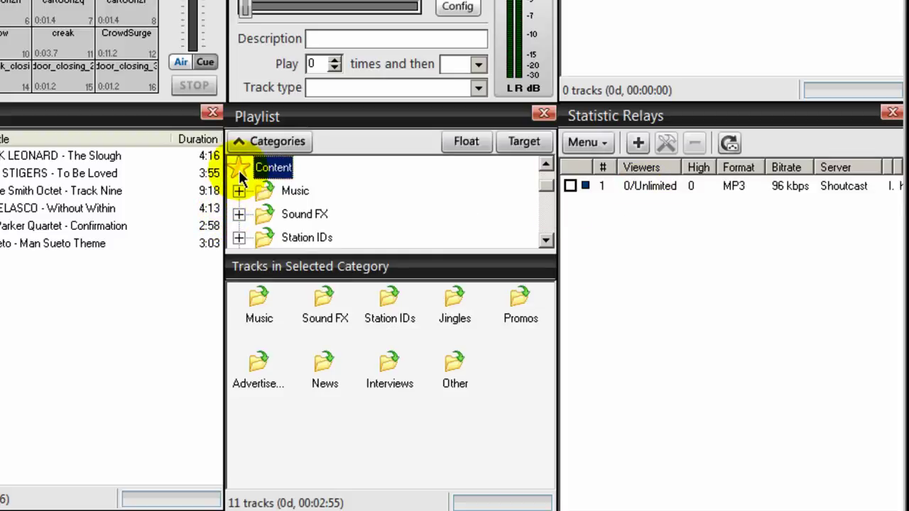
{"action": "left_click_drag", "start_coordinate": [544, 189], "coordinate": [546, 196]}
{"action": "left_click", "coordinate": [238, 214]}
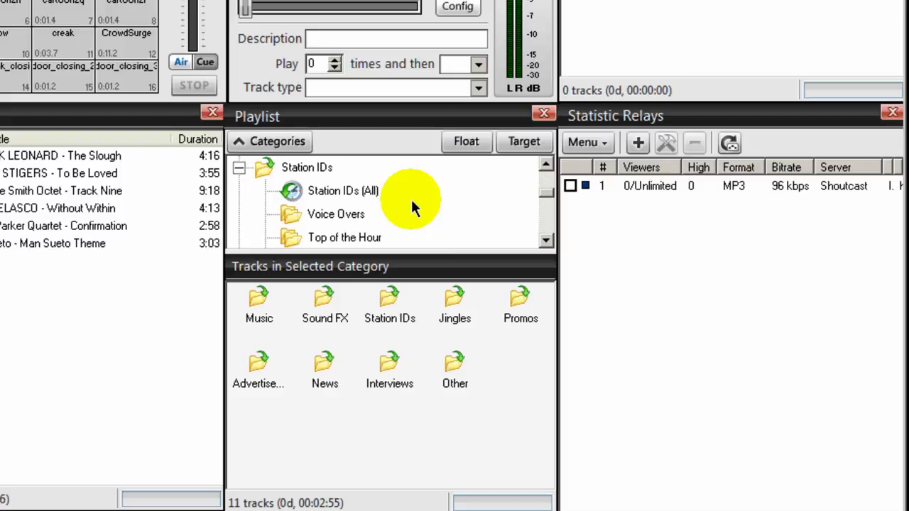
Create a subcategory named 'Intro Voiceovers' under Station IDs and select it
{"action": "right_click", "coordinate": [263, 171]}
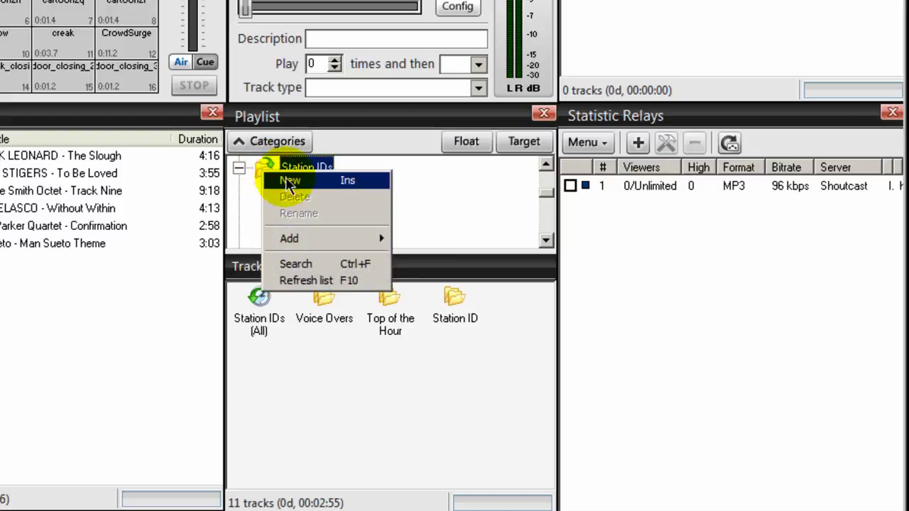
{"action": "left_click", "coordinate": [291, 181]}
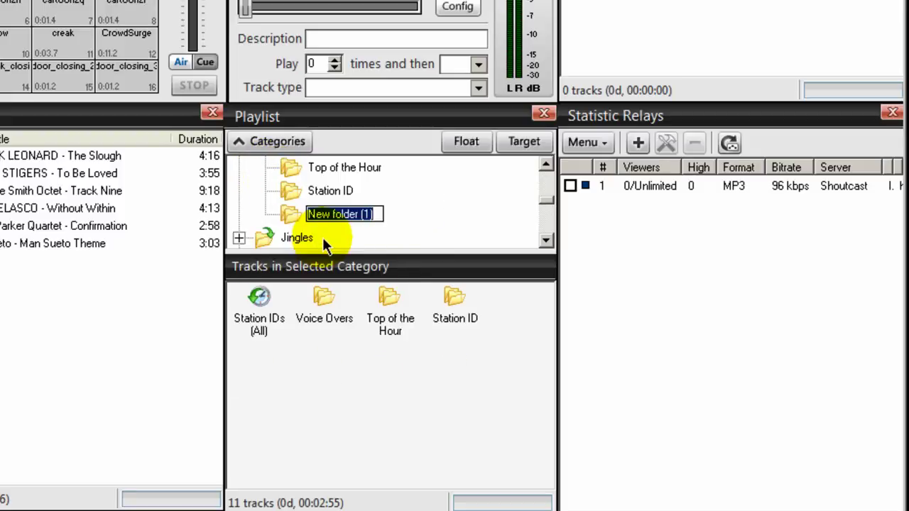
{"action": "type", "text": "iNtro"}
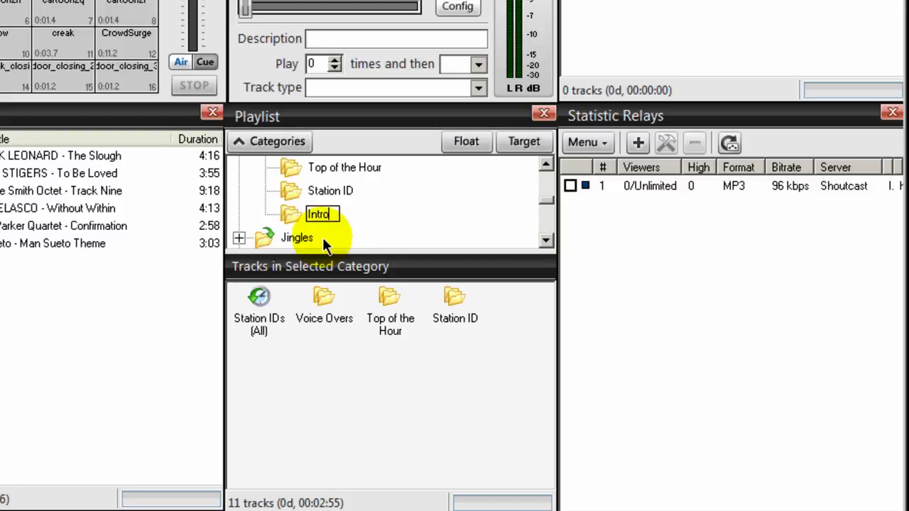
{"action": "type", "text": " Voiceovers"}
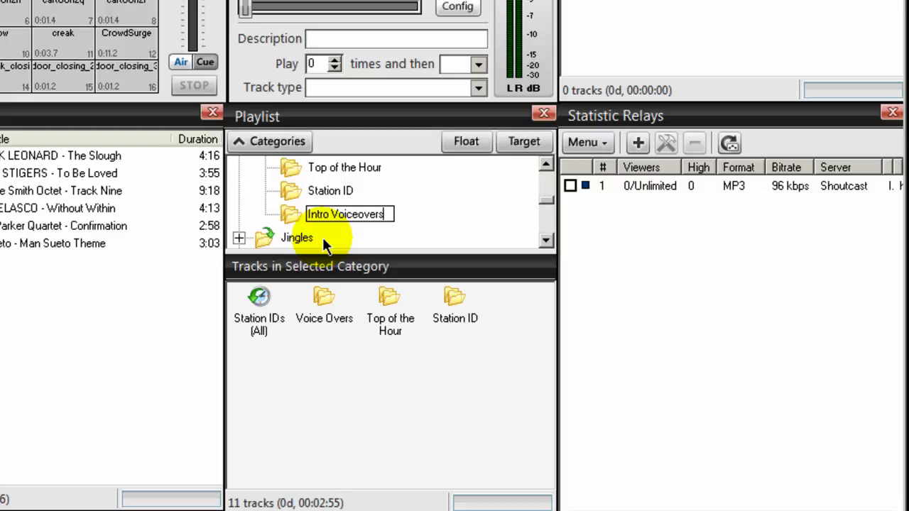
{"action": "key", "text": "Return"}
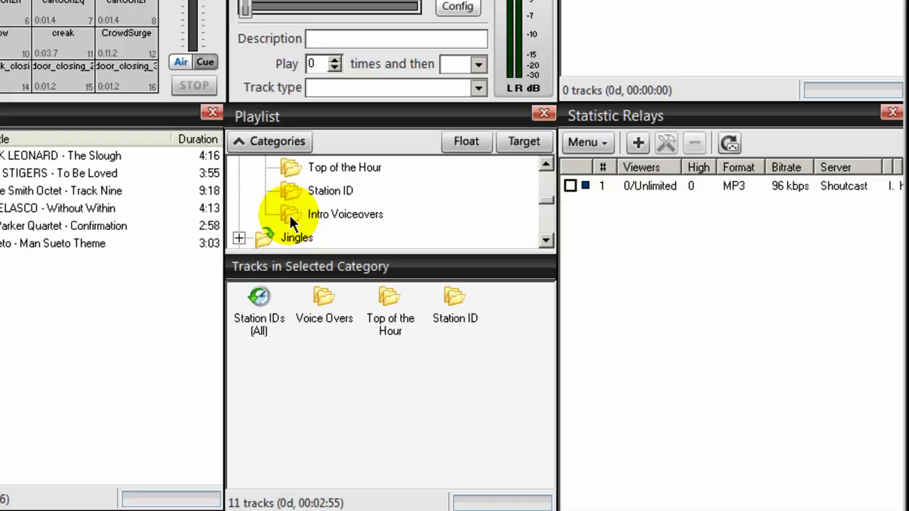
{"action": "left_click", "coordinate": [289, 213]}
Import the My Music\Intro Voiceovers folder, adding VO1, VO2, VO3 and ID16 to the category
{"action": "left_click", "coordinate": [241, 295]}
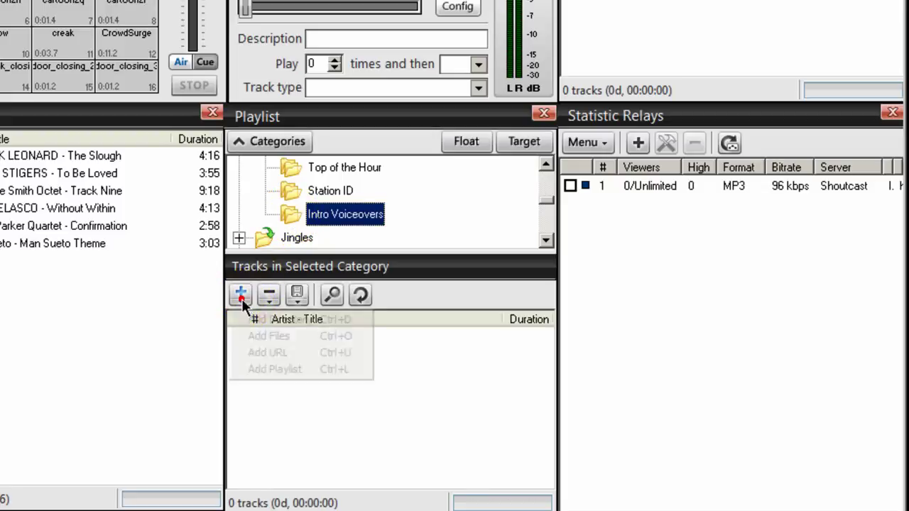
{"action": "left_click", "coordinate": [251, 319]}
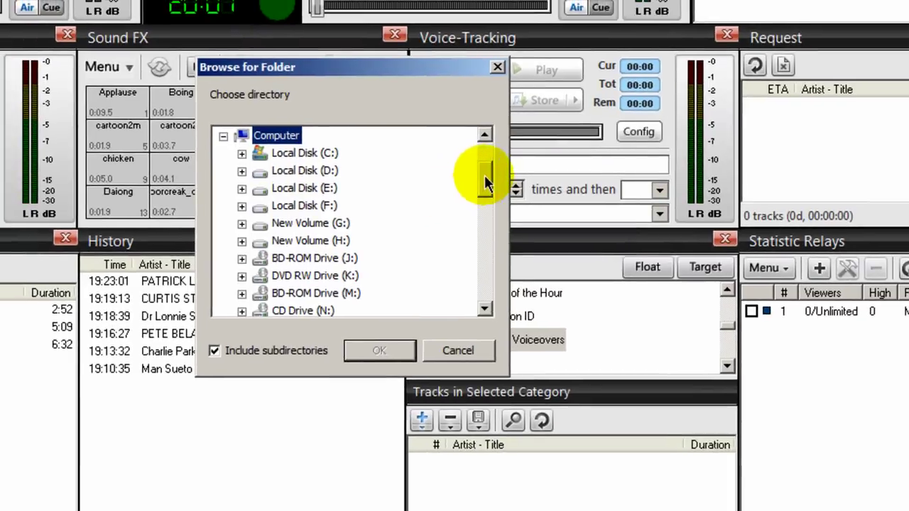
{"action": "left_click", "coordinate": [304, 50]}
{"action": "left_click", "coordinate": [485, 137]}
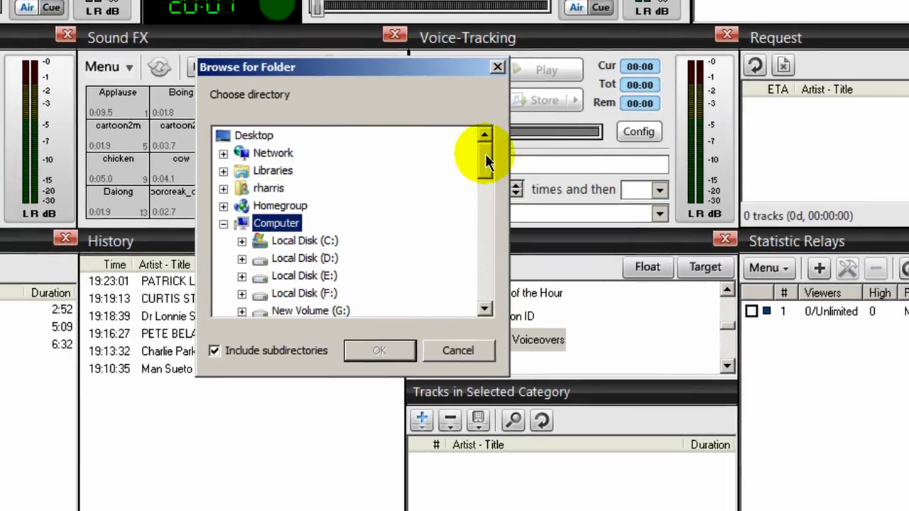
{"action": "left_click", "coordinate": [223, 189]}
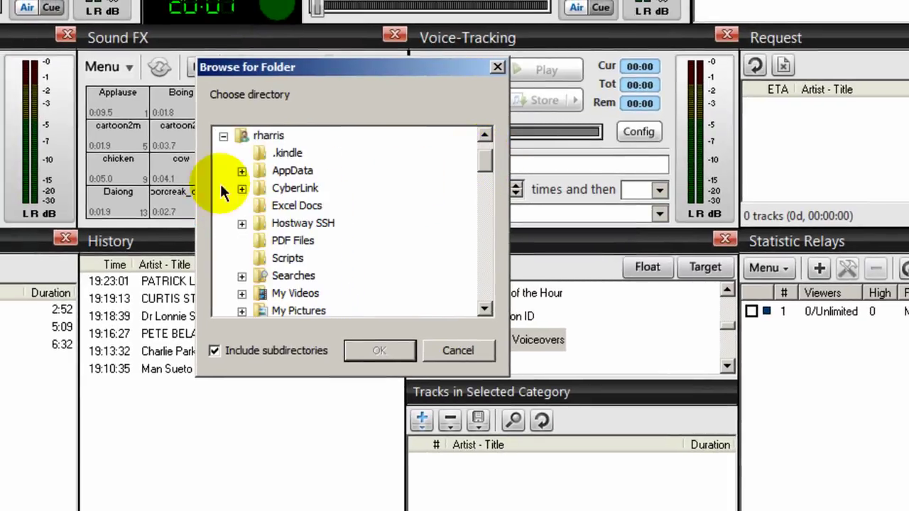
{"action": "left_click_drag", "start_coordinate": [481, 171], "coordinate": [483, 179]}
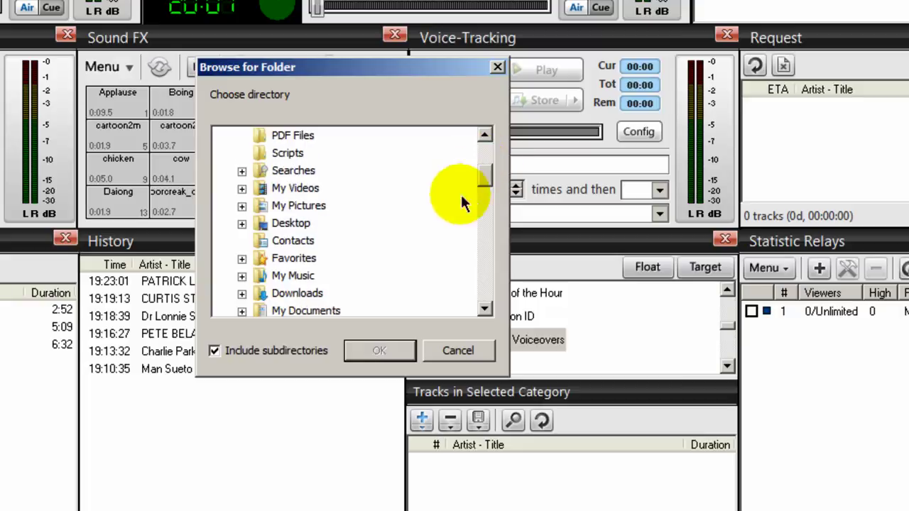
{"action": "left_click", "coordinate": [243, 277]}
{"action": "left_click", "coordinate": [243, 276]}
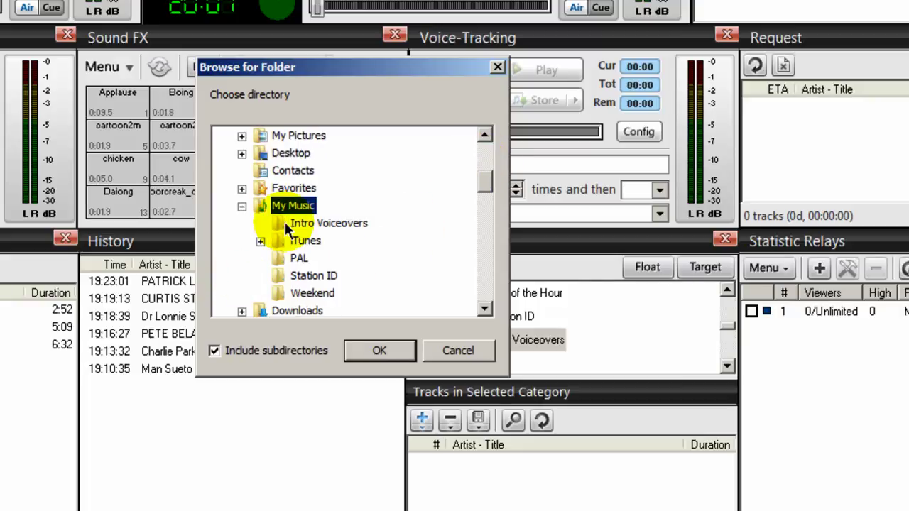
{"action": "left_click", "coordinate": [287, 223]}
{"action": "left_click", "coordinate": [370, 351]}
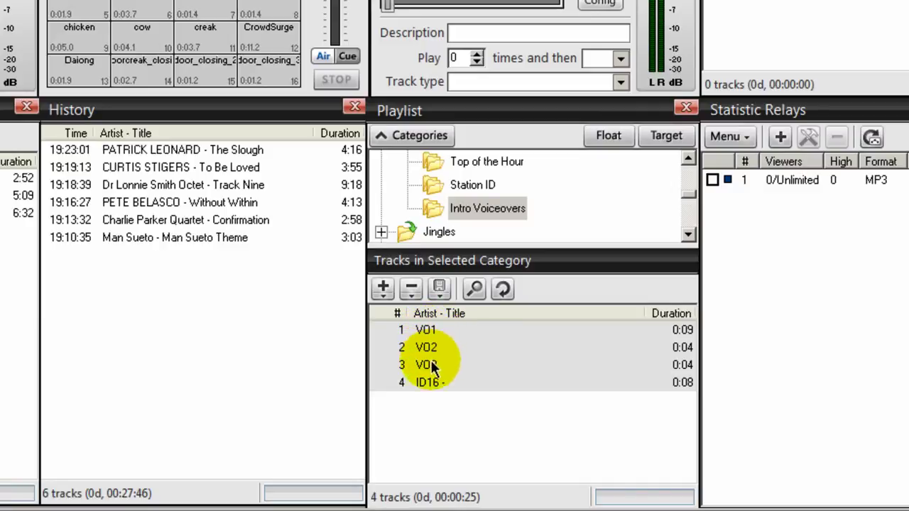
Preview the VO1 voiceover from its song information settings, then close it
{"action": "left_click", "coordinate": [433, 334]}
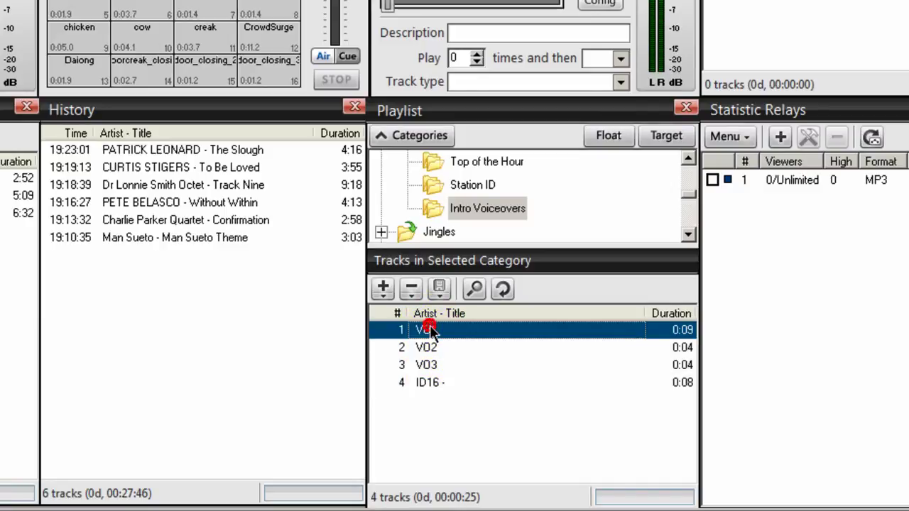
{"action": "right_click", "coordinate": [432, 334]}
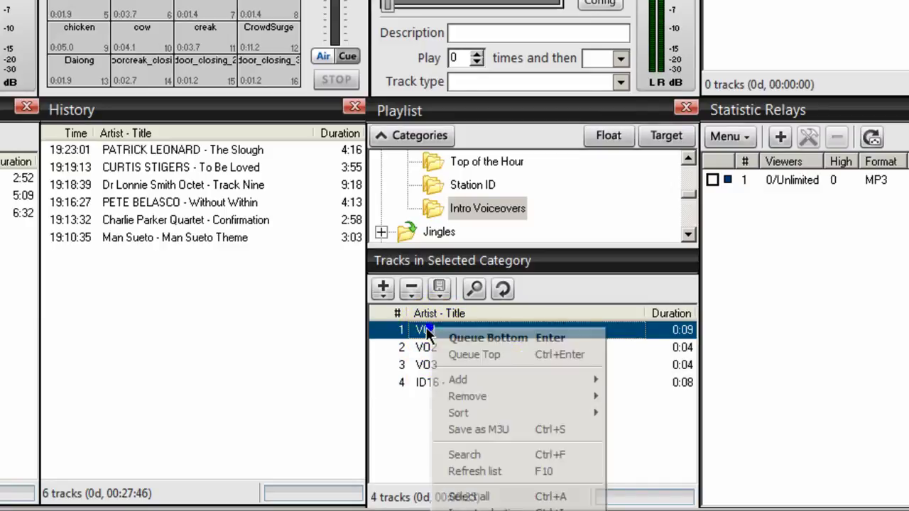
{"action": "left_click", "coordinate": [483, 508]}
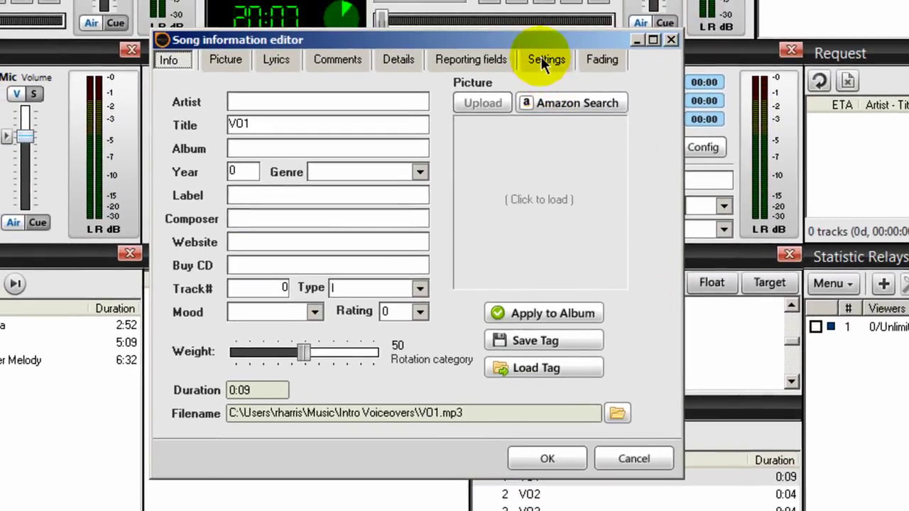
{"action": "left_click", "coordinate": [546, 61]}
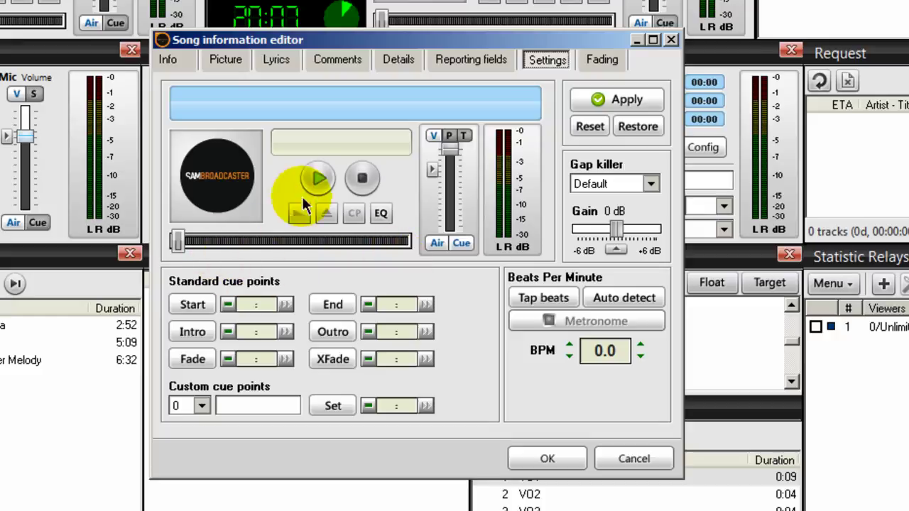
{"action": "left_click", "coordinate": [318, 178]}
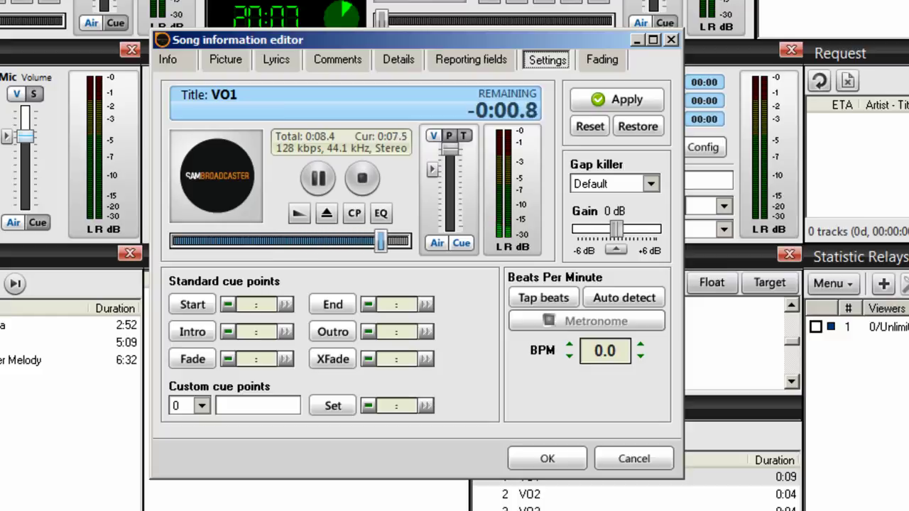
{"action": "left_click", "coordinate": [544, 460]}
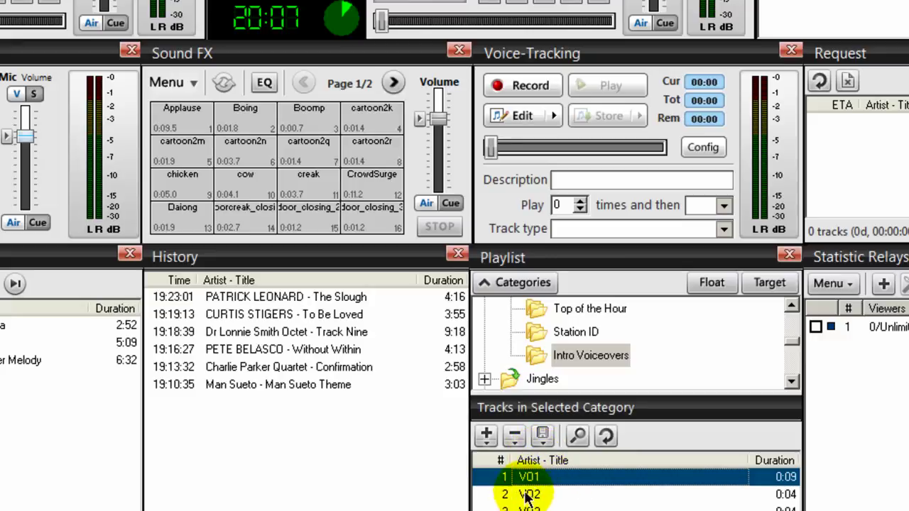
Preview the VO2 voiceover from its song information settings
{"action": "left_click", "coordinate": [530, 495]}
{"action": "right_click", "coordinate": [494, 442]}
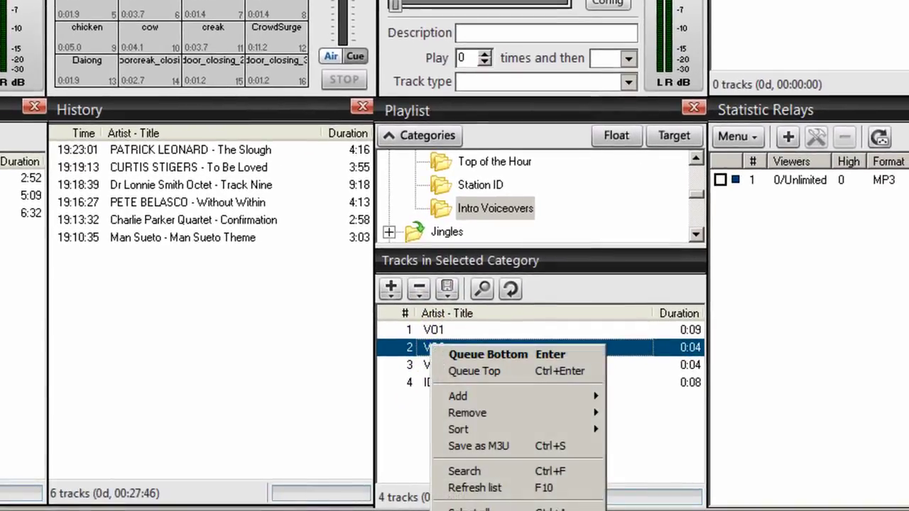
{"action": "left_click", "coordinate": [554, 508]}
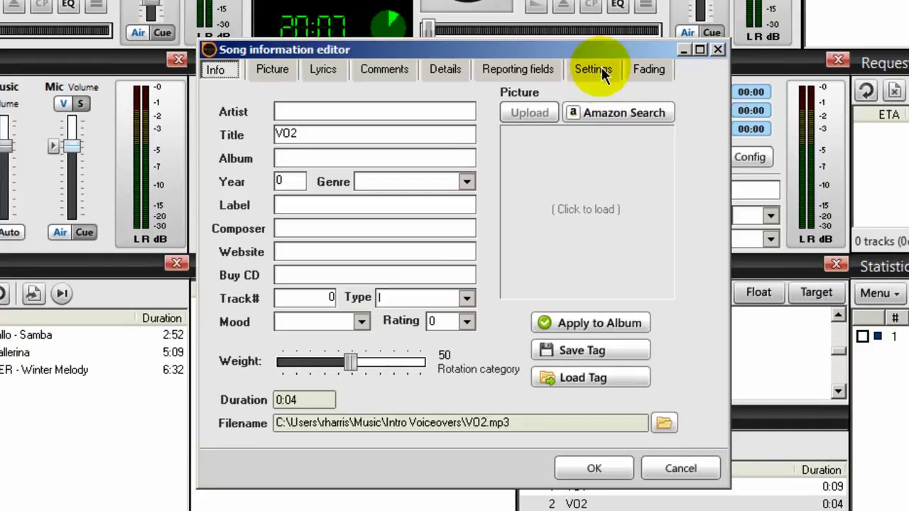
{"action": "left_click", "coordinate": [523, 2]}
{"action": "left_click", "coordinate": [364, 188]}
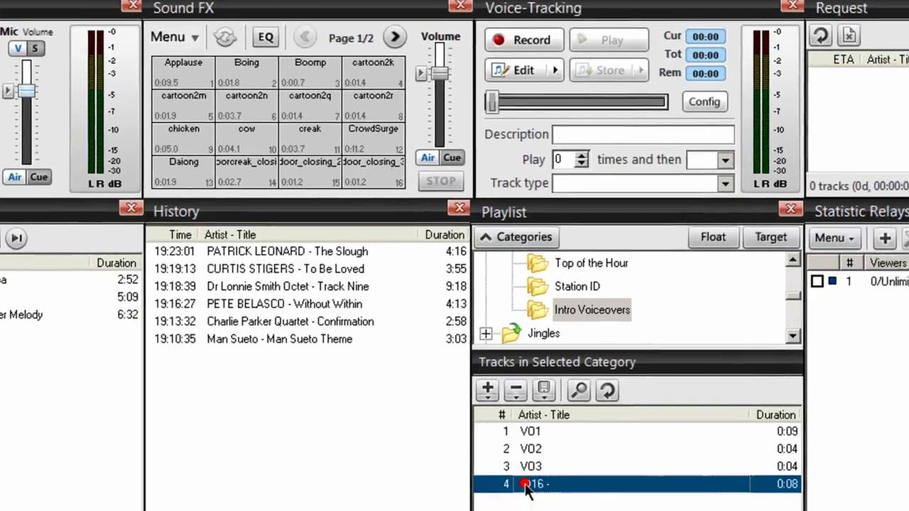
Preview ID16 (VO4.mp3) for 8 seconds, then close its song editor
{"action": "right_click", "coordinate": [491, 482]}
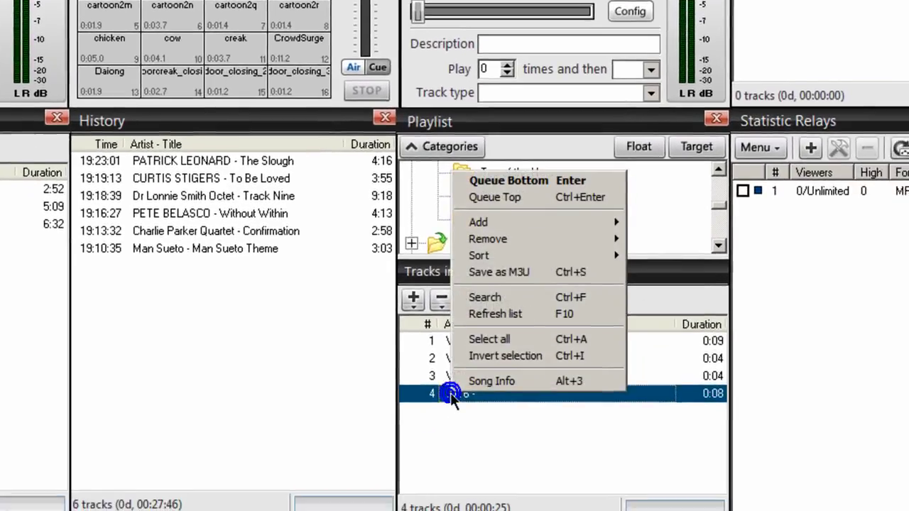
{"action": "left_click", "coordinate": [472, 384]}
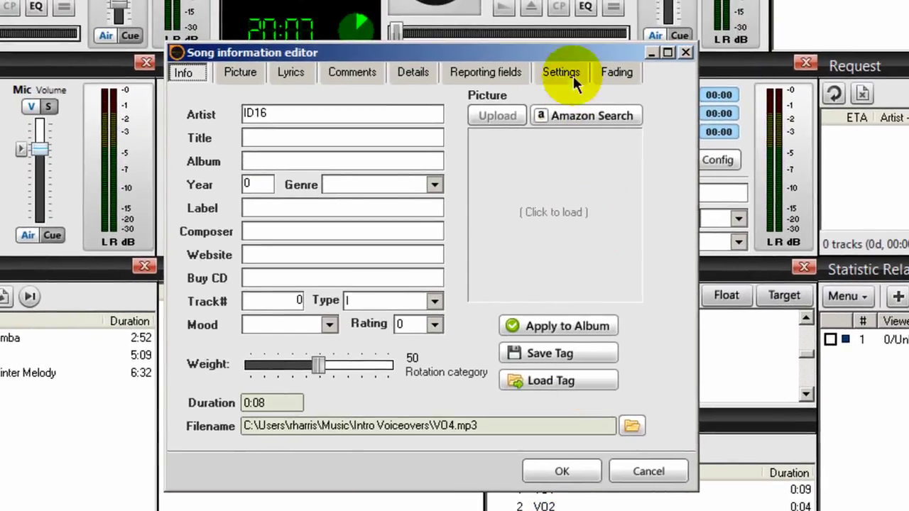
{"action": "left_click", "coordinate": [556, 71]}
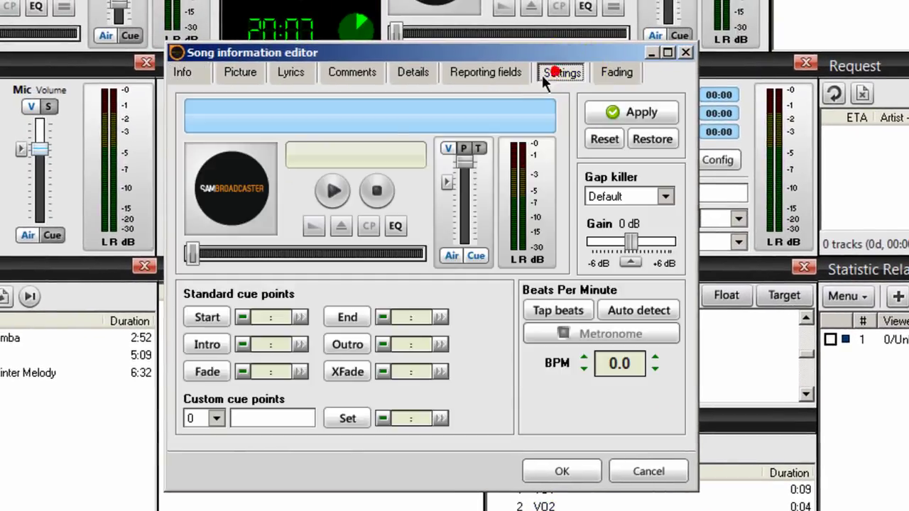
{"action": "left_click", "coordinate": [333, 191]}
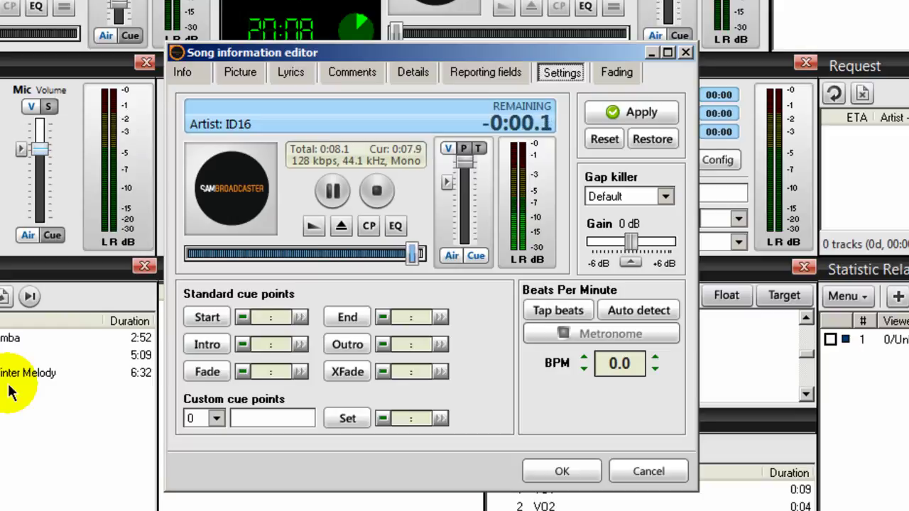
{"action": "left_click", "coordinate": [558, 471]}
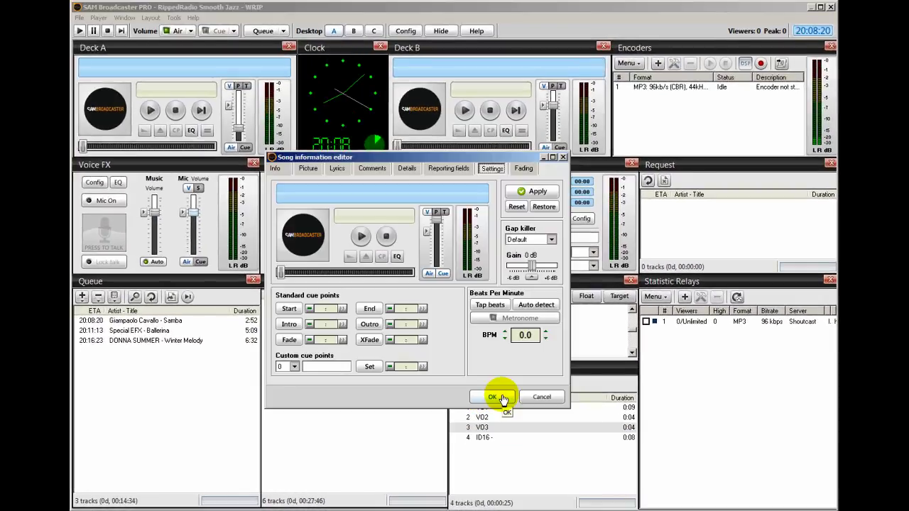
Turn off the preview output and set gap killer to Disabled for VO1
{"action": "left_click", "coordinate": [493, 397]}
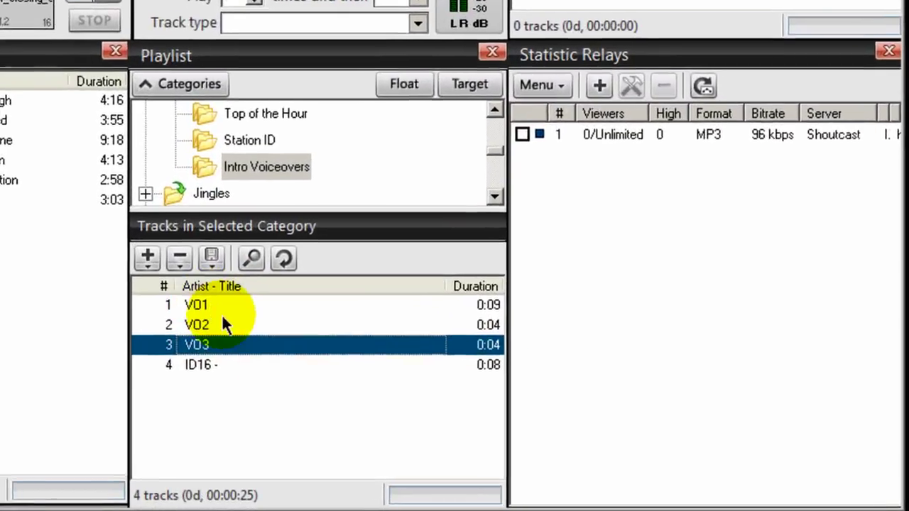
{"action": "left_click", "coordinate": [184, 306]}
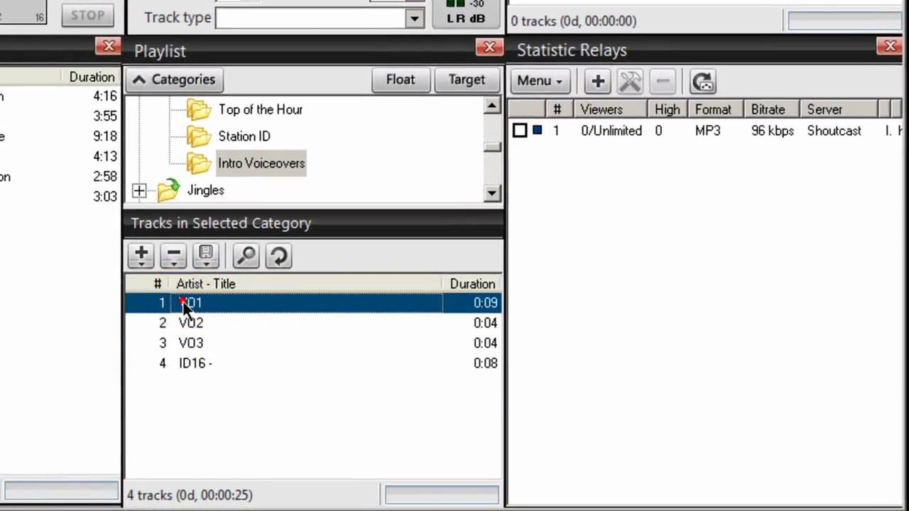
{"action": "right_click", "coordinate": [185, 305]}
{"action": "left_click", "coordinate": [234, 509]}
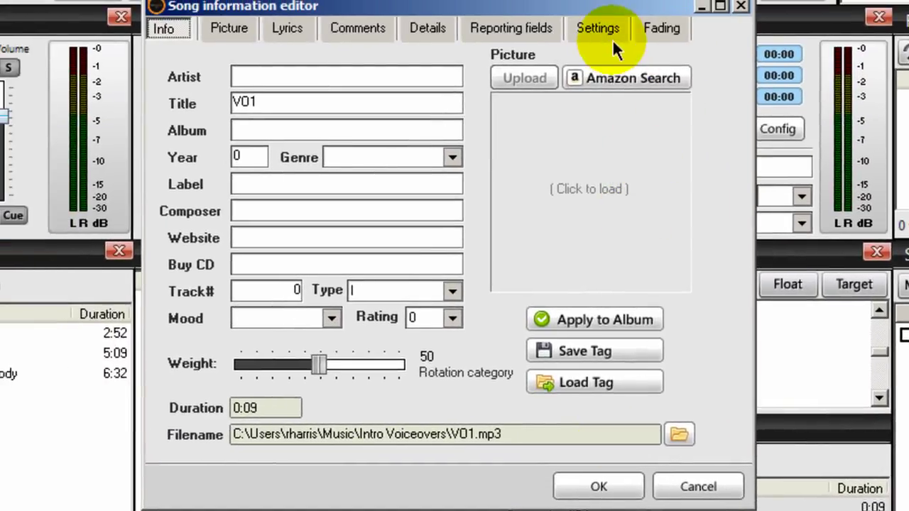
{"action": "left_click", "coordinate": [604, 29]}
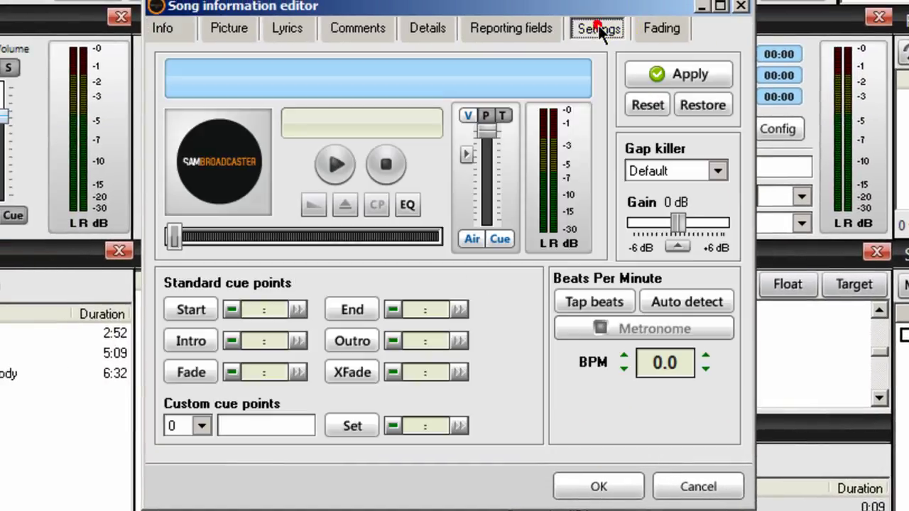
{"action": "left_click", "coordinate": [471, 242]}
{"action": "left_click", "coordinate": [471, 241]}
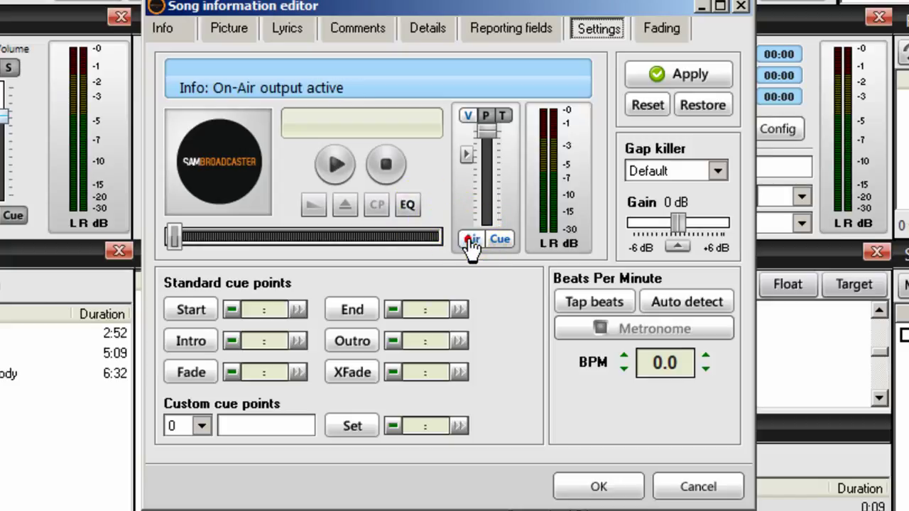
{"action": "left_click", "coordinate": [501, 240]}
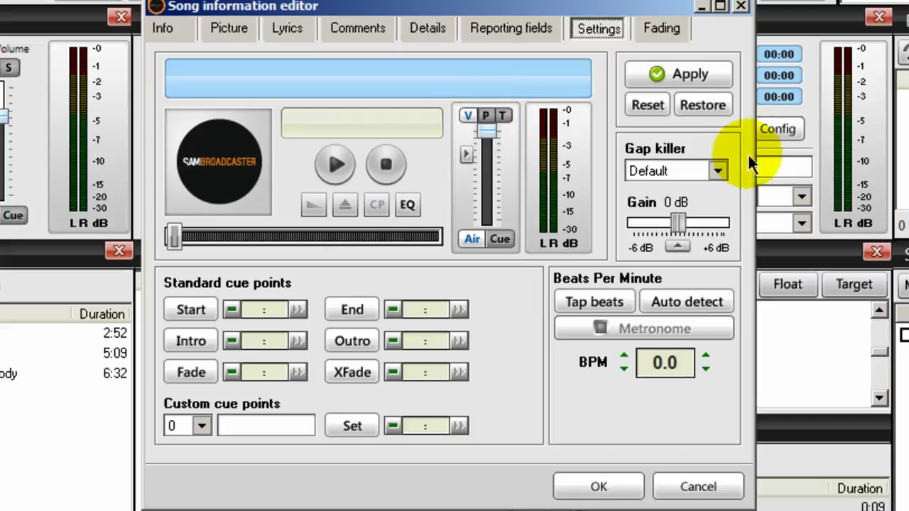
{"action": "left_click", "coordinate": [718, 171]}
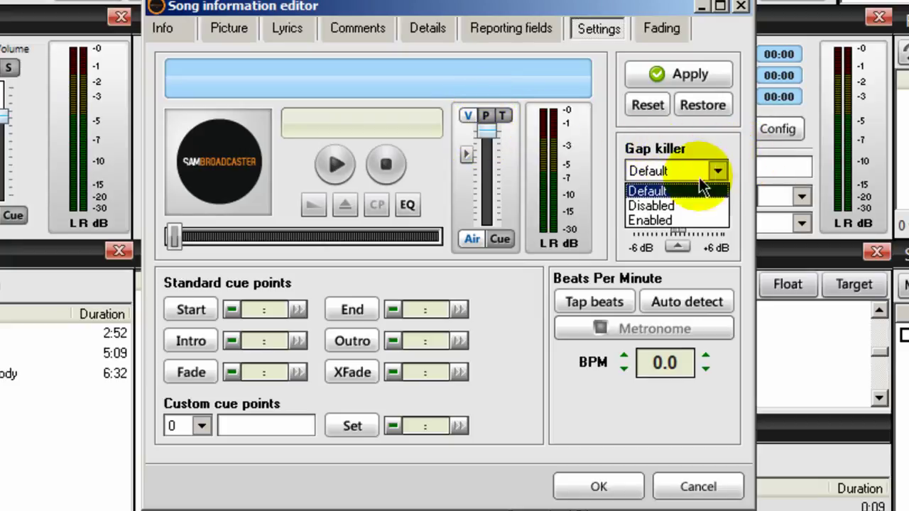
{"action": "left_click", "coordinate": [687, 206]}
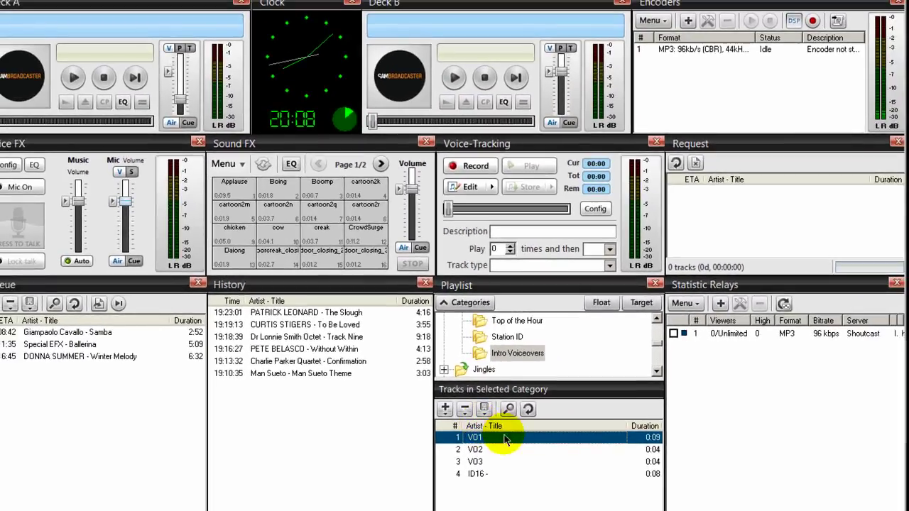
Set gap killer to Disabled for VO2 and confirm
{"action": "right_click", "coordinate": [495, 463]}
{"action": "left_click", "coordinate": [488, 148]}
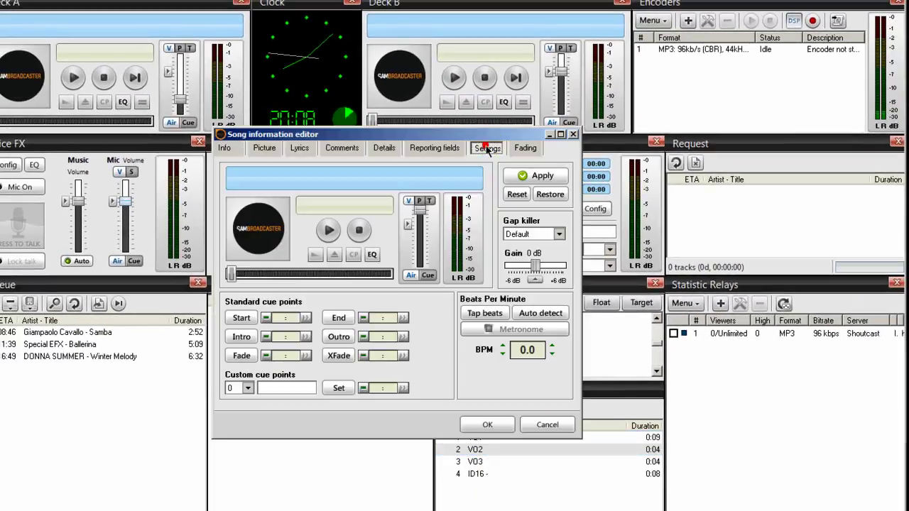
{"action": "left_click", "coordinate": [559, 234]}
{"action": "left_click", "coordinate": [529, 255]}
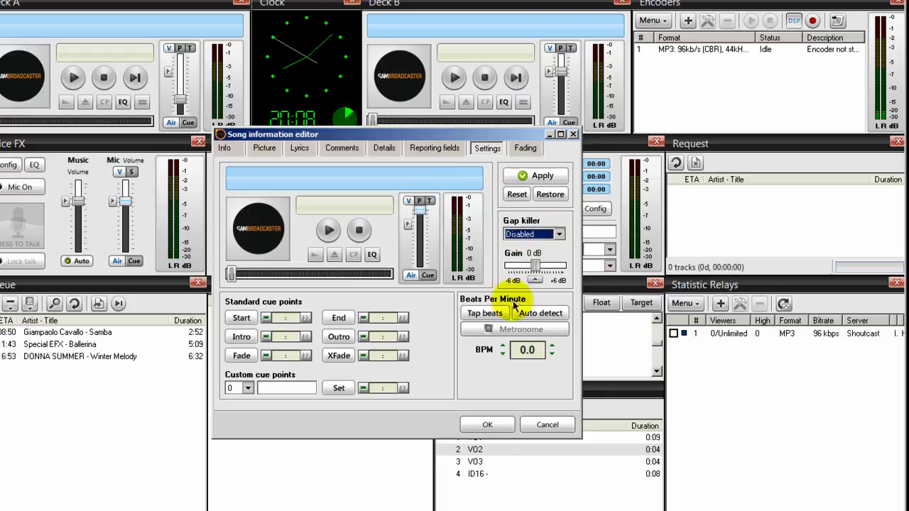
{"action": "left_click", "coordinate": [488, 425]}
Set gap killer to Disabled for VO3 and confirm
{"action": "left_click", "coordinate": [475, 462]}
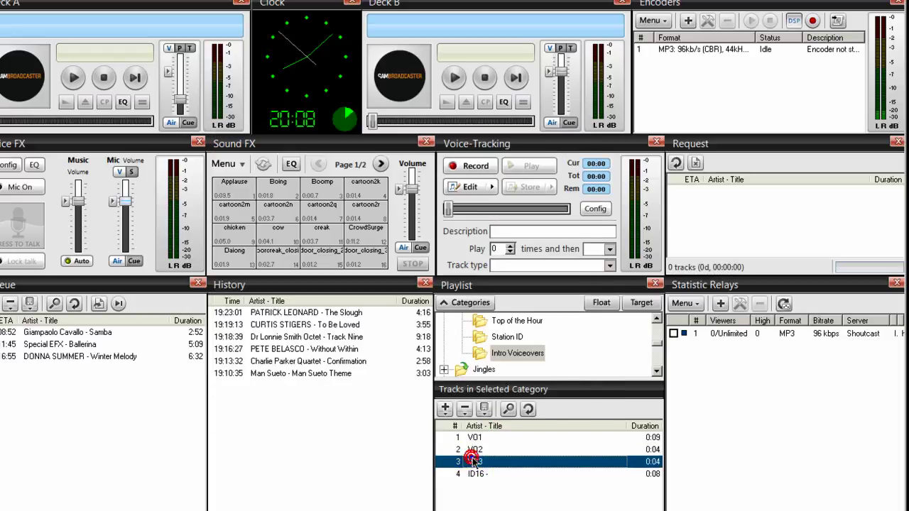
{"action": "right_click", "coordinate": [475, 462]}
{"action": "key", "text": "ctrl+i"}
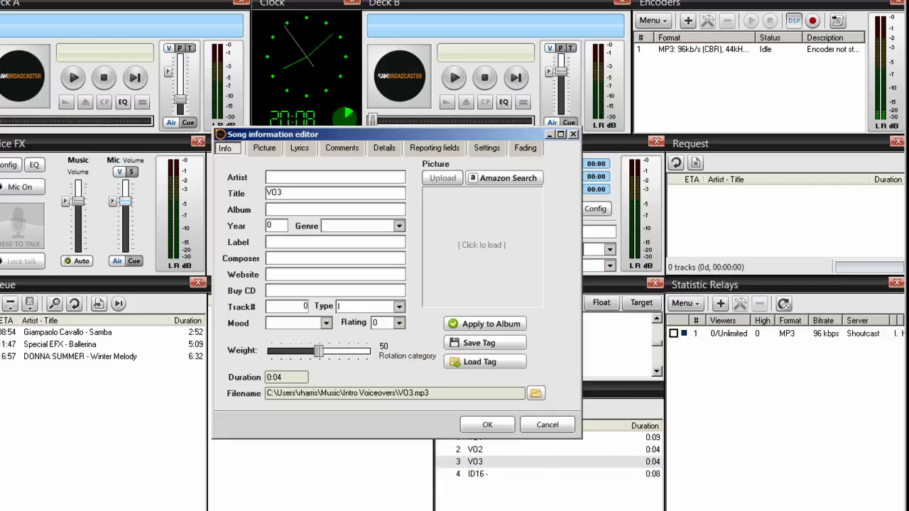
{"action": "left_click", "coordinate": [487, 148]}
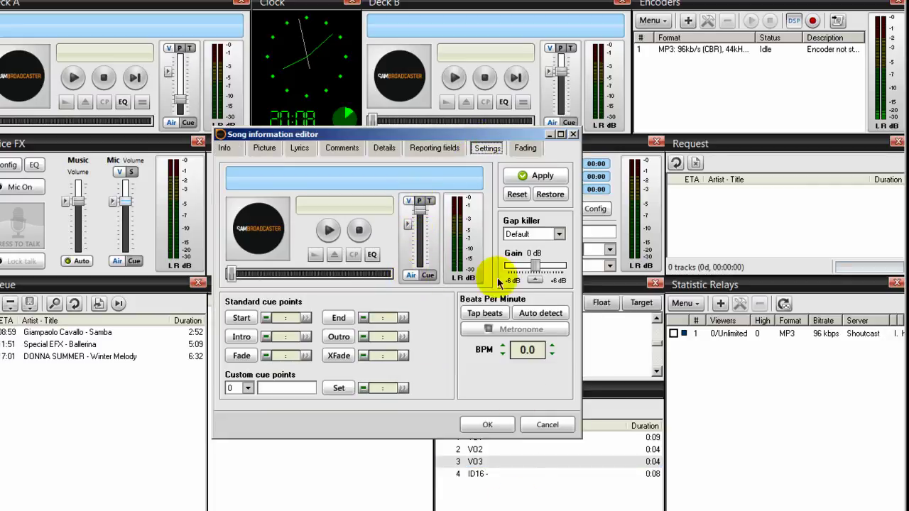
{"action": "left_click", "coordinate": [560, 235]}
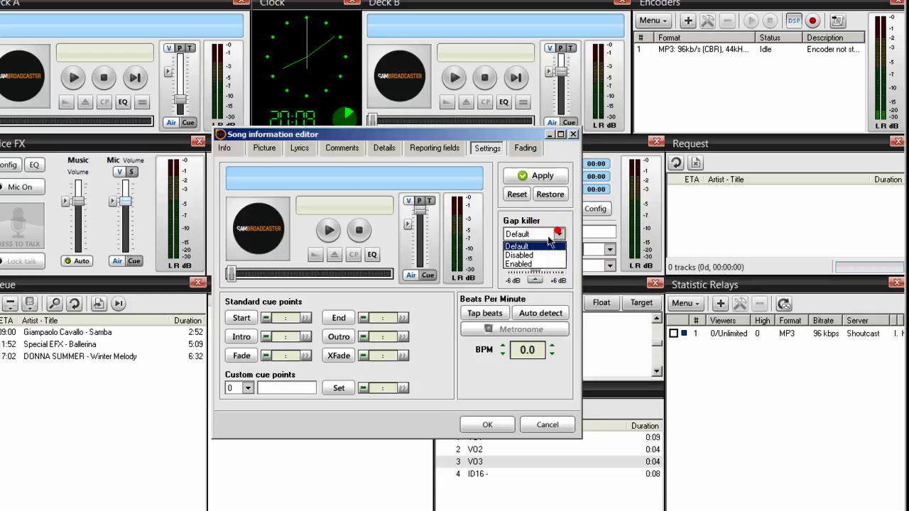
{"action": "left_click", "coordinate": [530, 257]}
{"action": "left_click", "coordinate": [488, 425]}
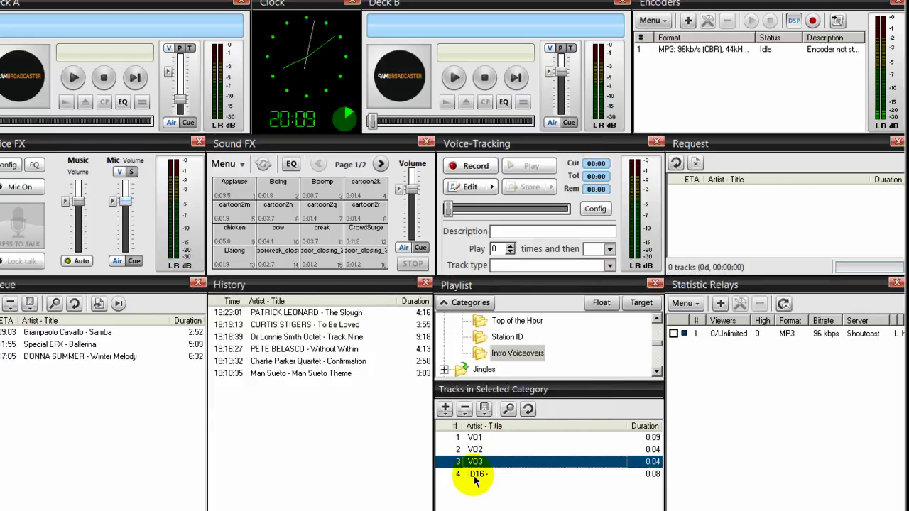
Set gap killer to Disabled for ID16, then switch to desktop C with PAL scripts
{"action": "left_click", "coordinate": [473, 474]}
{"action": "right_click", "coordinate": [473, 474]}
{"action": "left_click", "coordinate": [493, 462]}
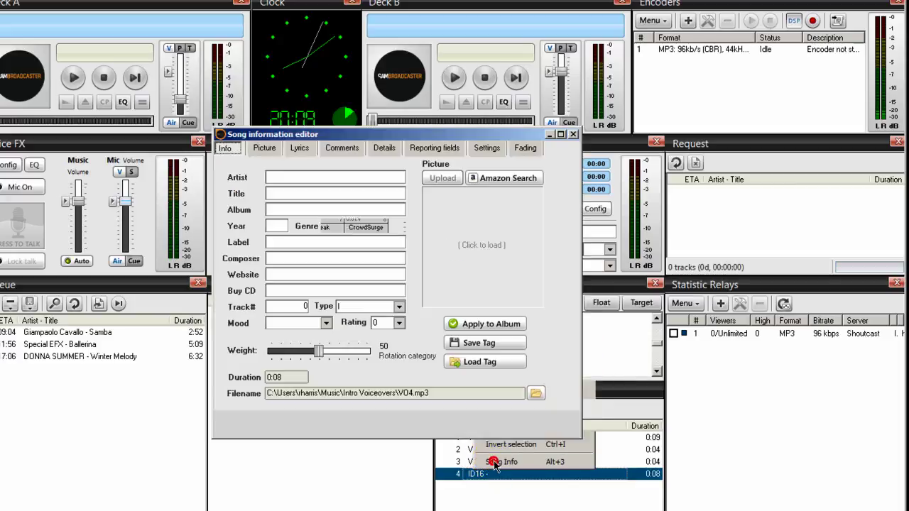
{"action": "left_click", "coordinate": [487, 150]}
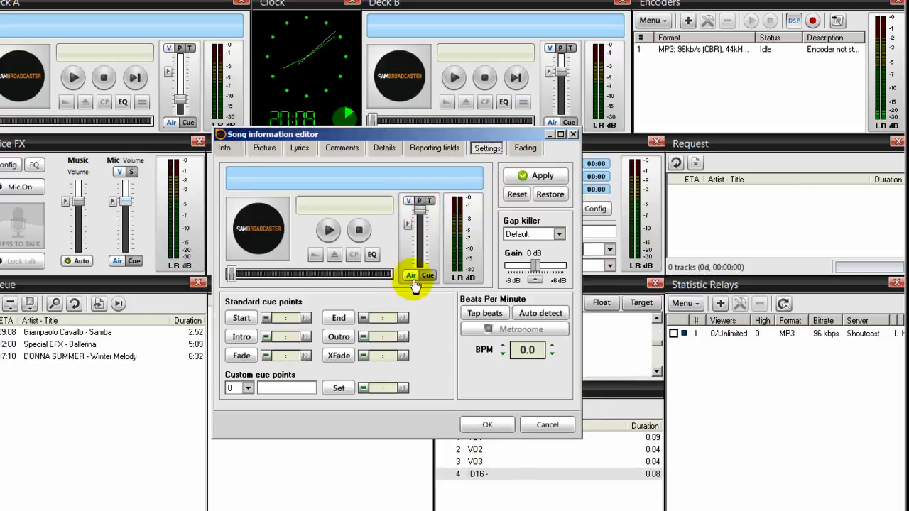
{"action": "left_click", "coordinate": [556, 235]}
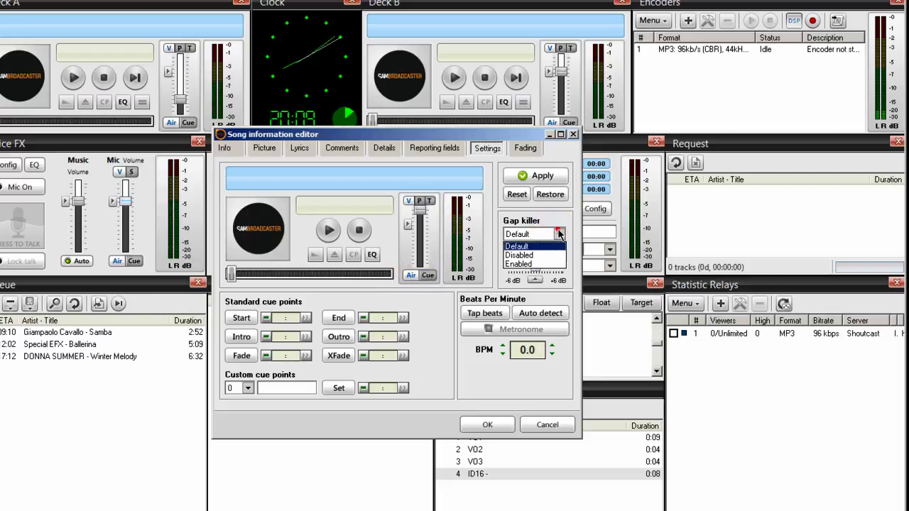
{"action": "left_click", "coordinate": [534, 256]}
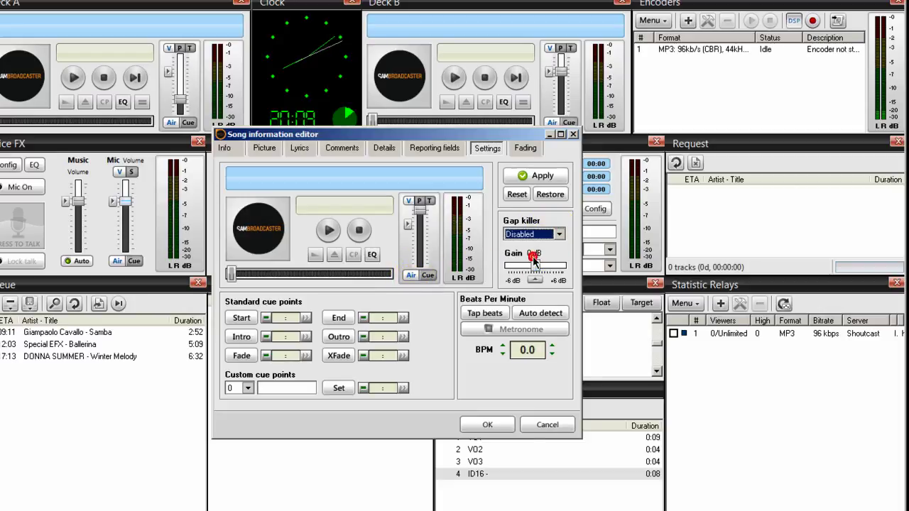
{"action": "left_click", "coordinate": [487, 425]}
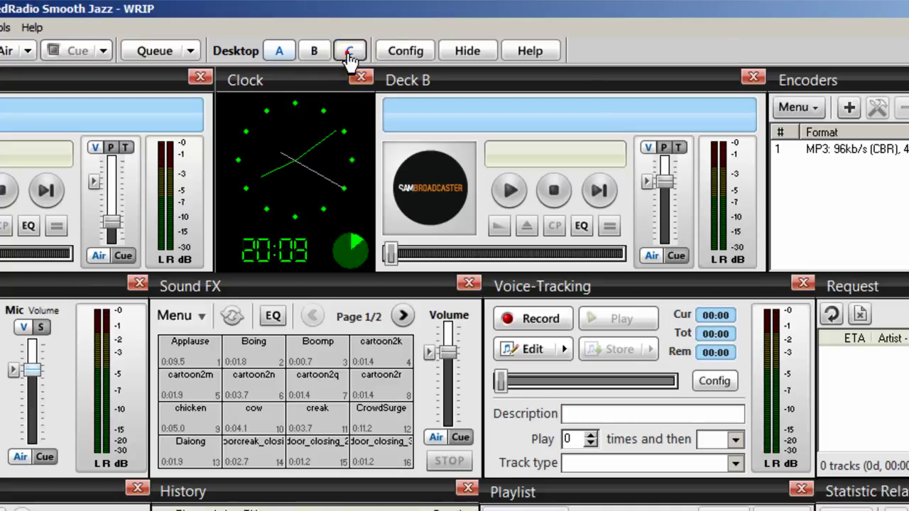
{"action": "left_click", "coordinate": [348, 59]}
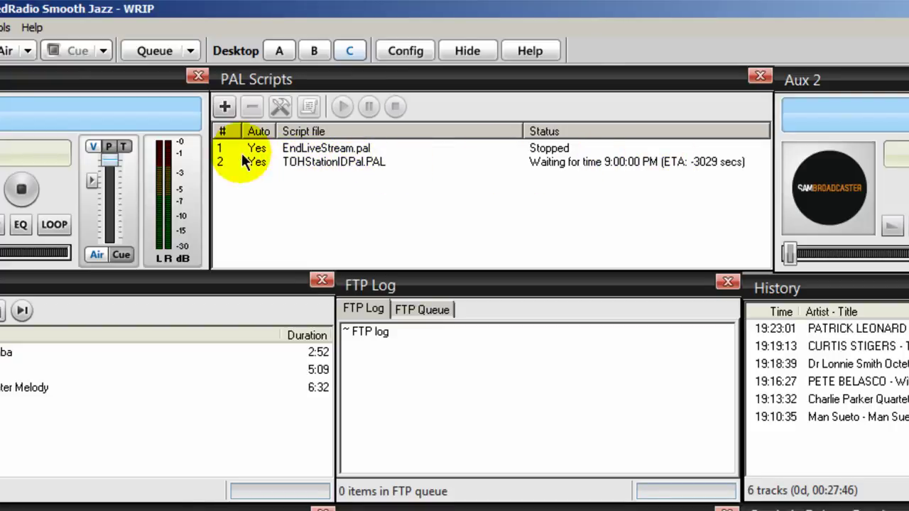
Add Aux Overlay No Intro.pal as an auto-starting PAL script and open it in the IDE
{"action": "left_click", "coordinate": [225, 110]}
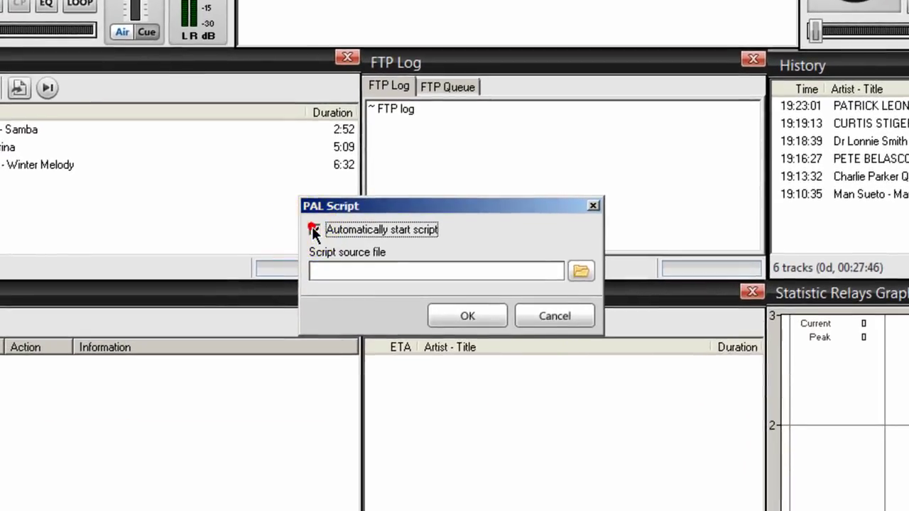
{"action": "left_click", "coordinate": [292, 420]}
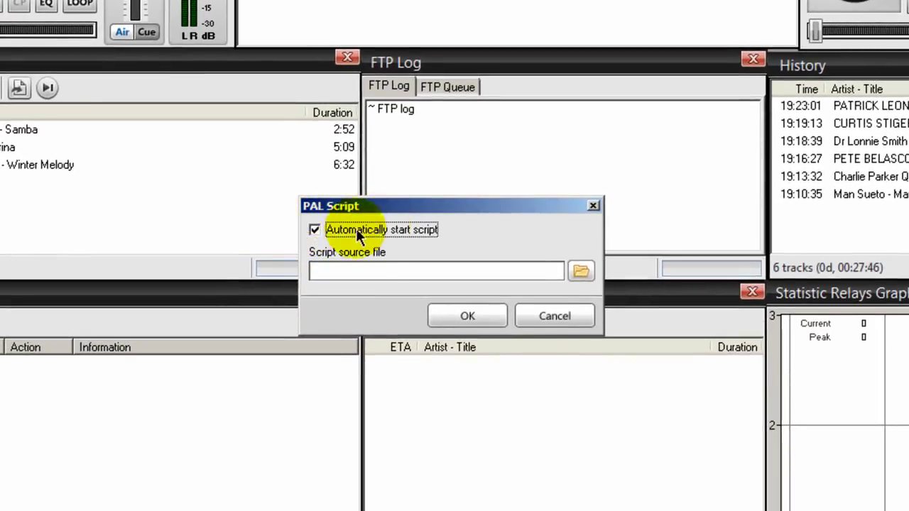
{"action": "left_click", "coordinate": [581, 271]}
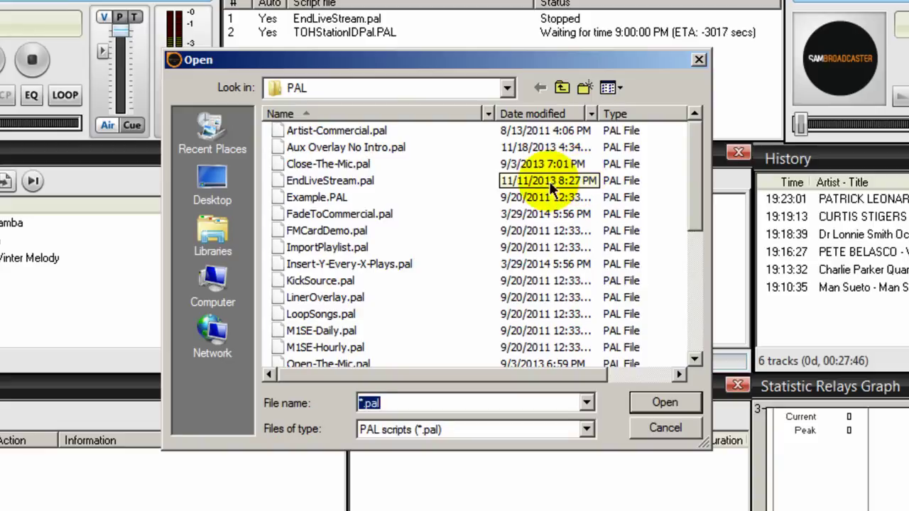
{"action": "left_click", "coordinate": [310, 151]}
{"action": "left_click", "coordinate": [664, 404]}
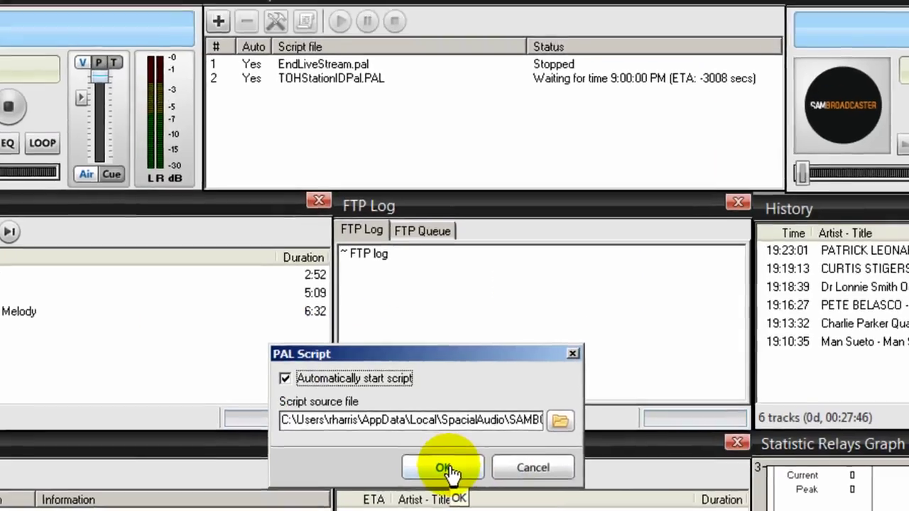
{"action": "left_click", "coordinate": [457, 411]}
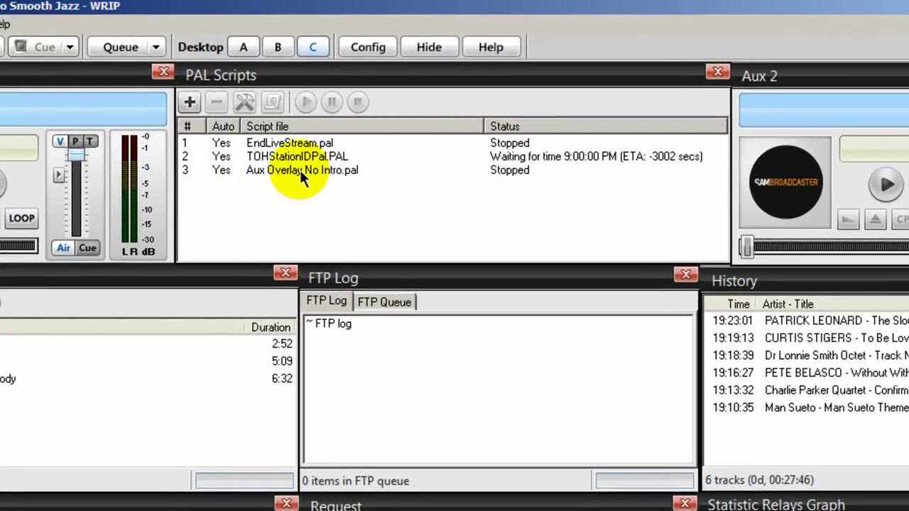
{"action": "double_click", "coordinate": [300, 170]}
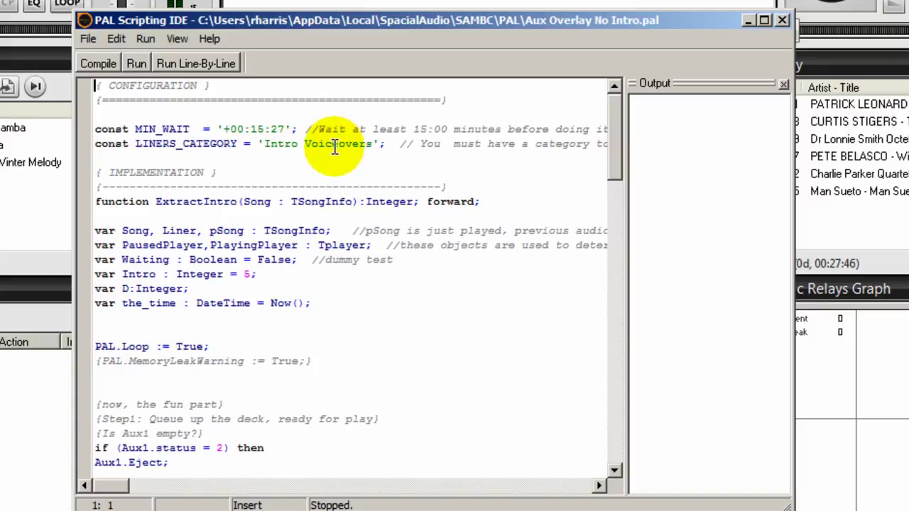
Review Aux Overlay No Intro.pal in the IDE and close it, leaving it listed with auto-start
{"action": "left_click", "coordinate": [782, 19]}
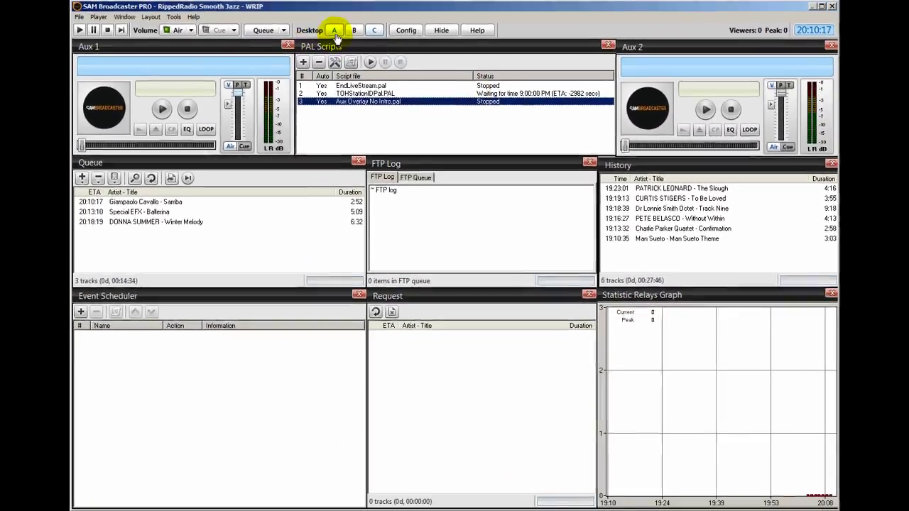
{"action": "left_click", "coordinate": [333, 24]}
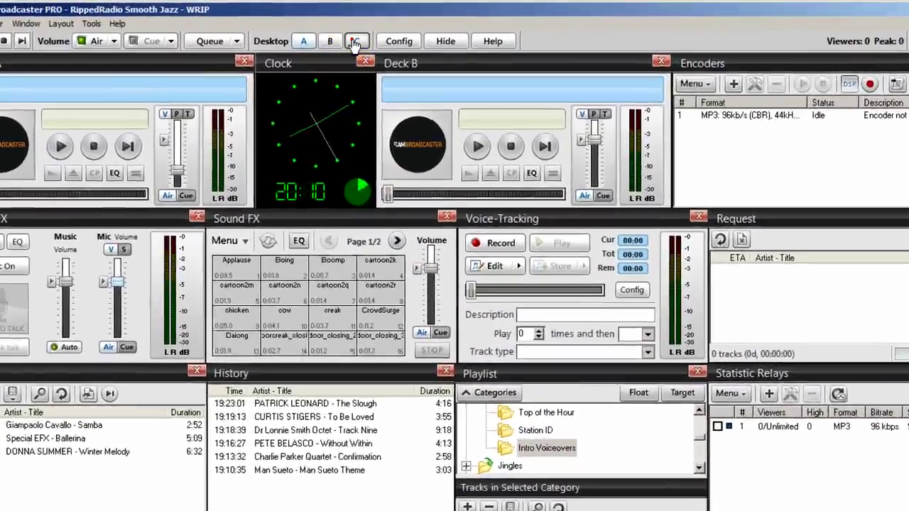
{"action": "left_click", "coordinate": [354, 43]}
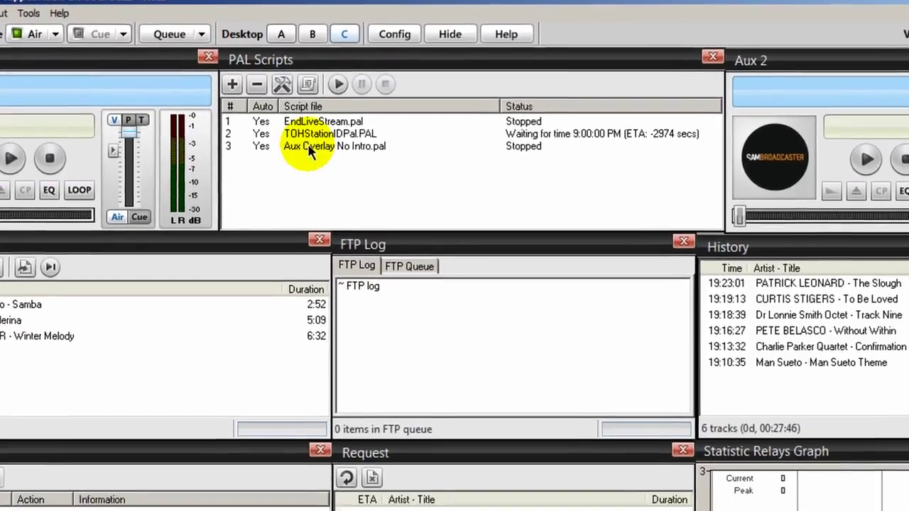
{"action": "double_click", "coordinate": [291, 160]}
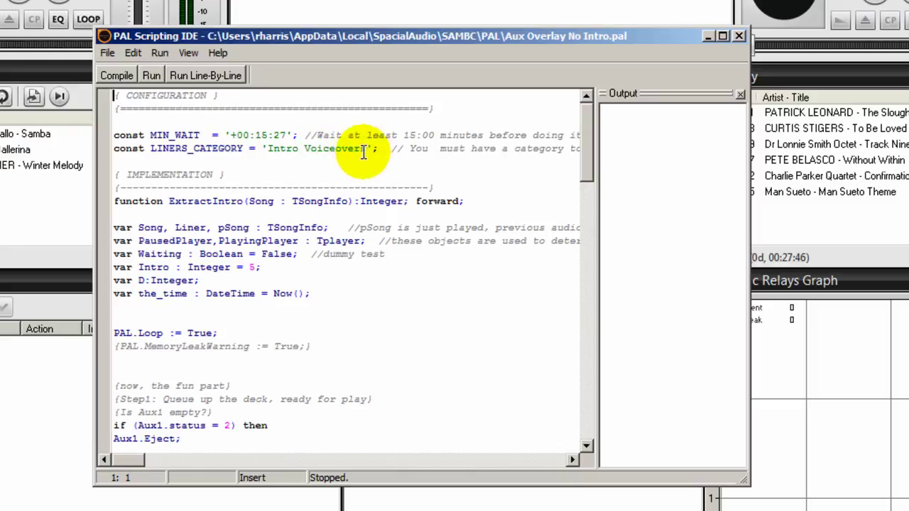
{"action": "left_click", "coordinate": [739, 35]}
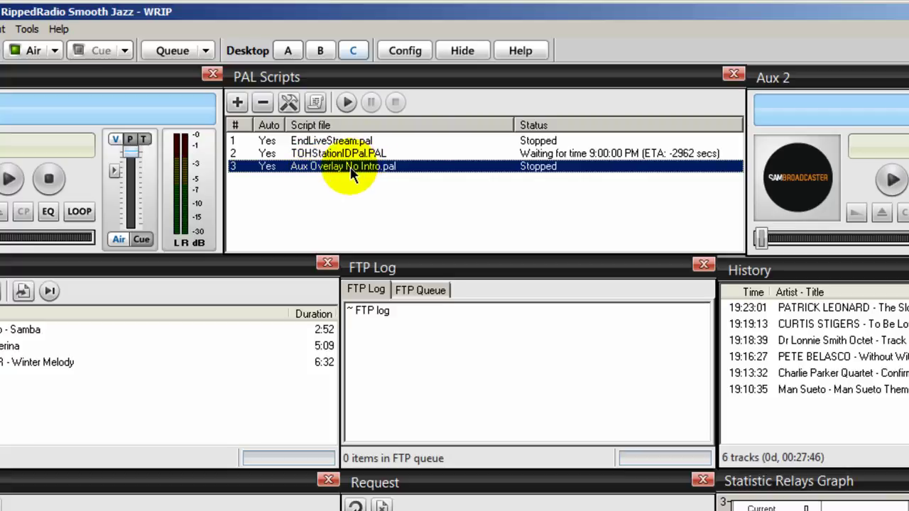
Start the Aux Overlay No Intro.pal script from the PAL Scripts panel
{"action": "right_click", "coordinate": [351, 172]}
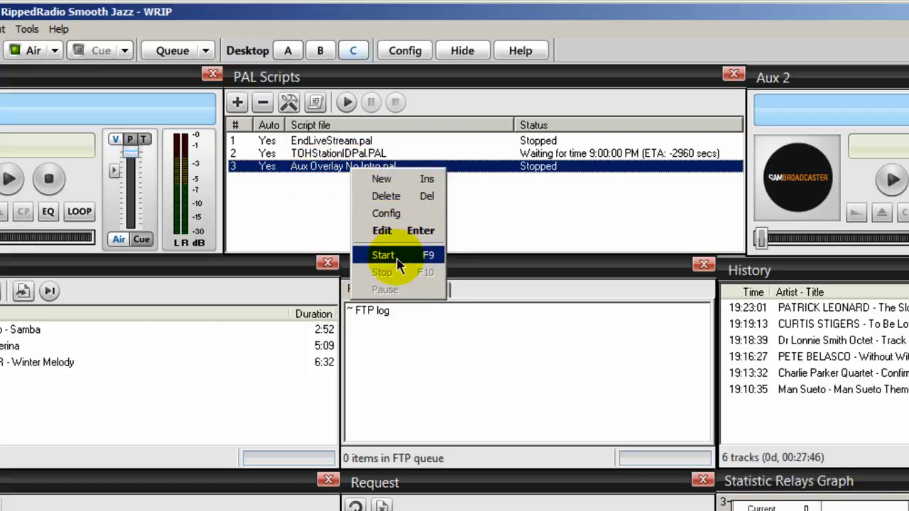
{"action": "left_click", "coordinate": [304, 193]}
{"action": "left_click", "coordinate": [298, 168]}
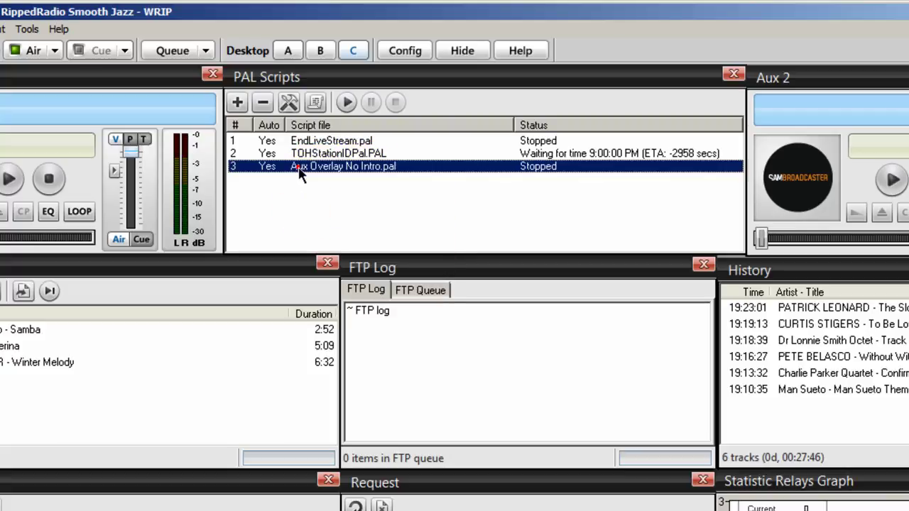
{"action": "left_click", "coordinate": [346, 104]}
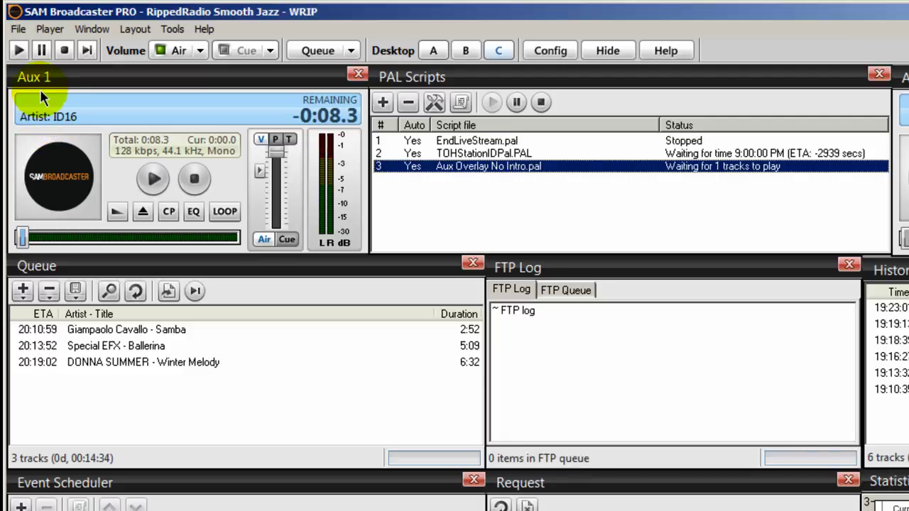
Check ID16 in the Intro Voiceovers category on desktop B, then return to desktop C
{"action": "left_click", "coordinate": [351, 51]}
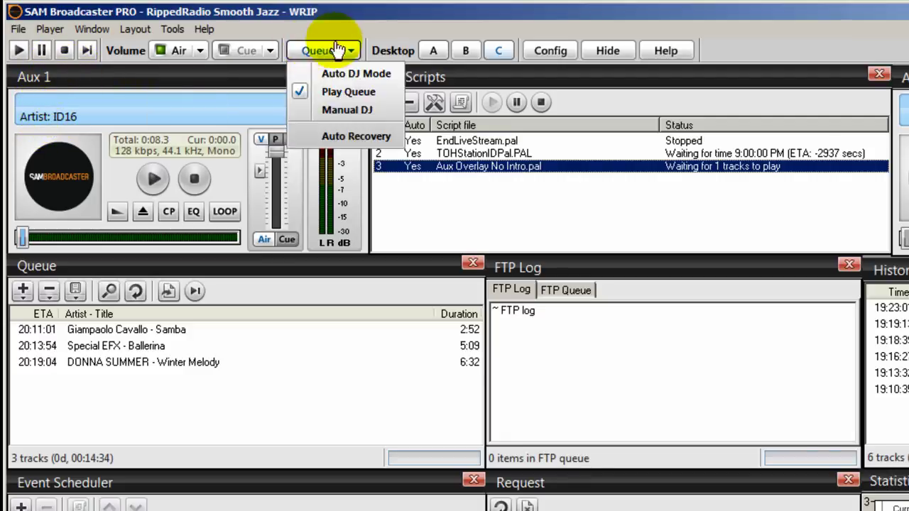
{"action": "left_click", "coordinate": [433, 51]}
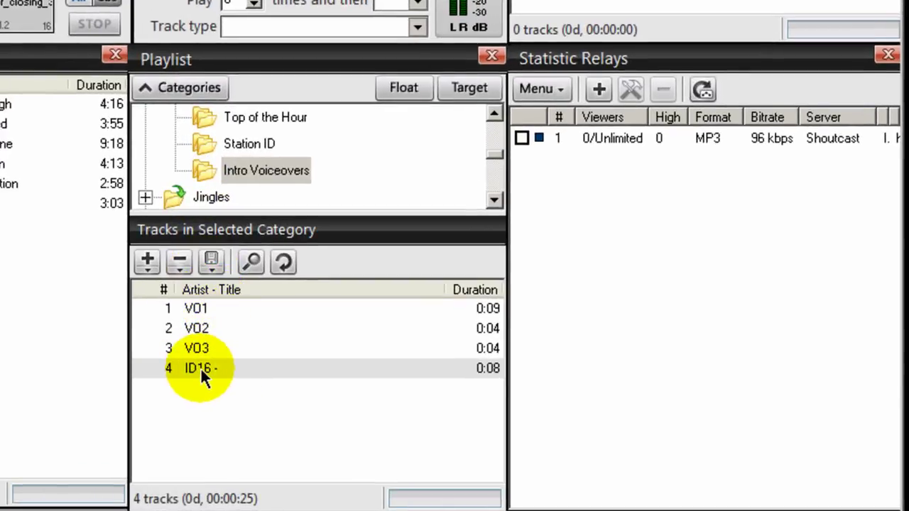
{"action": "left_click", "coordinate": [201, 368]}
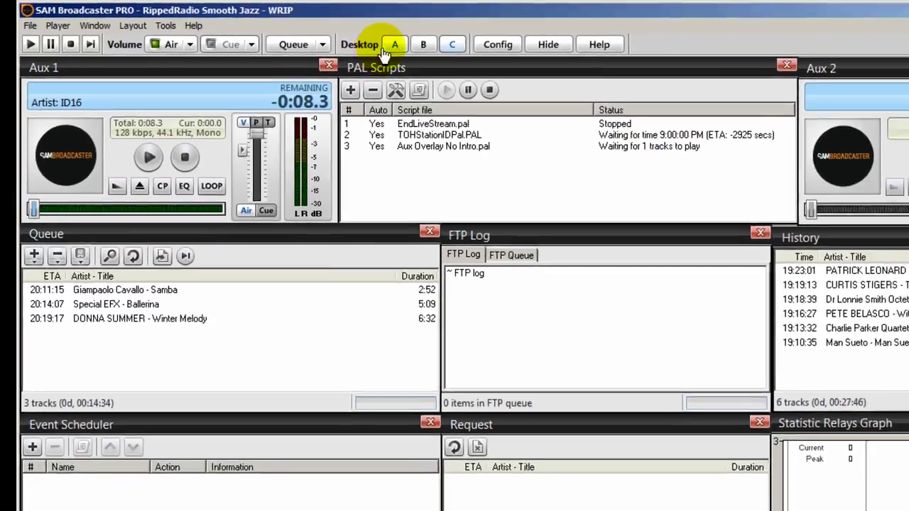
{"action": "left_click", "coordinate": [387, 47]}
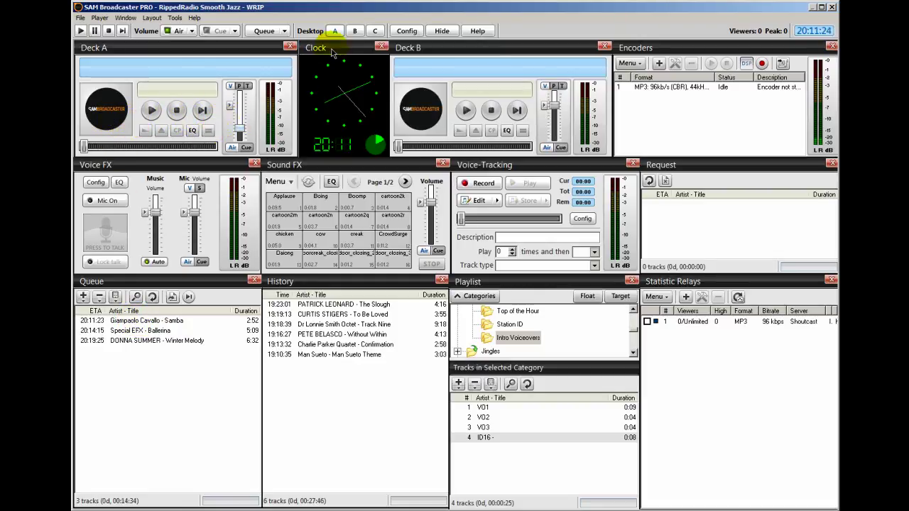
{"action": "left_click", "coordinate": [376, 32]}
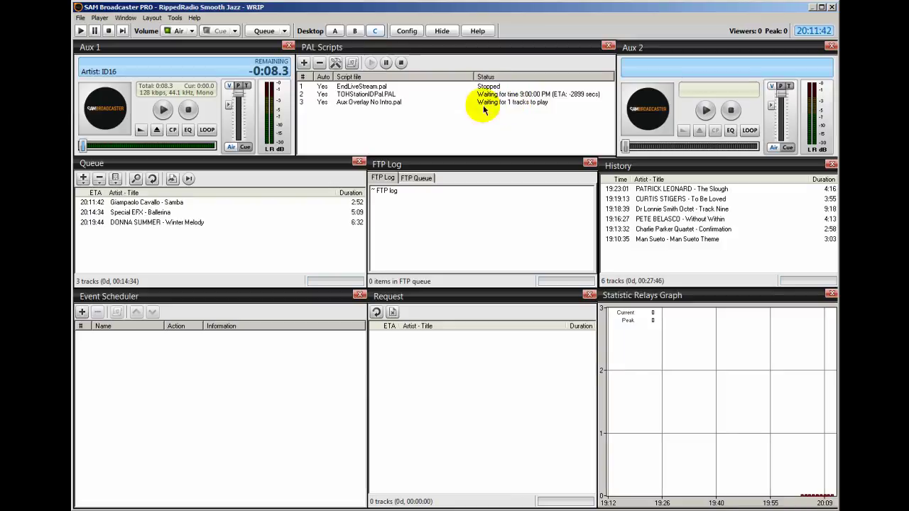
{"action": "double_click", "coordinate": [373, 103]}
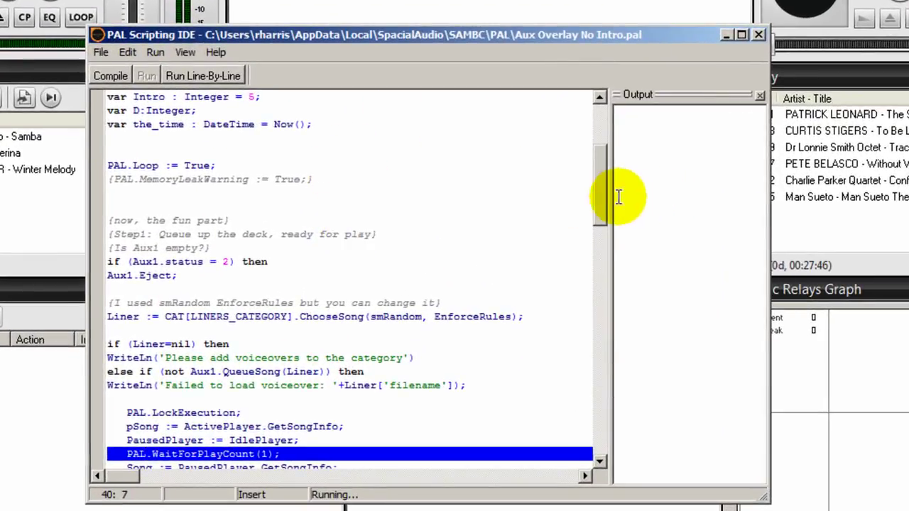
{"action": "left_click_drag", "start_coordinate": [597, 206], "coordinate": [591, 147]}
{"action": "left_click", "coordinate": [462, 155]}
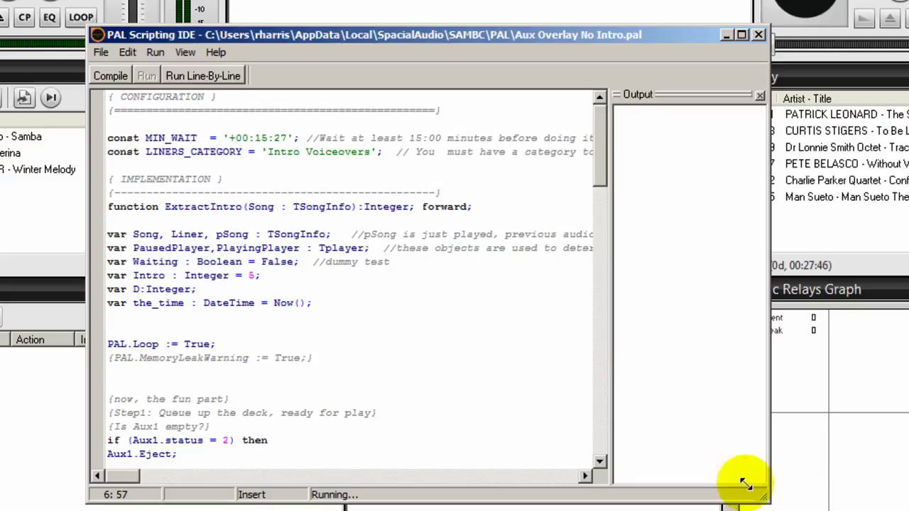
{"action": "left_click_drag", "start_coordinate": [764, 492], "coordinate": [771, 493]}
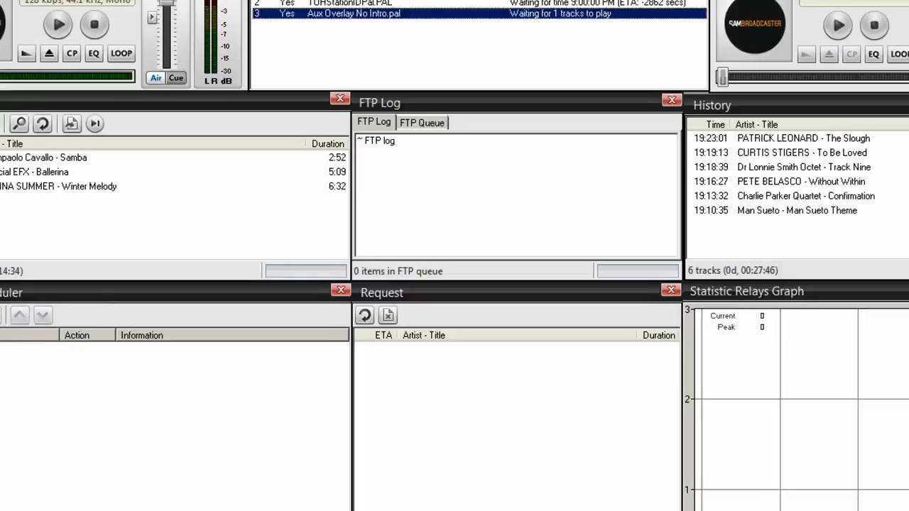
{"action": "left_click", "coordinate": [270, 31]}
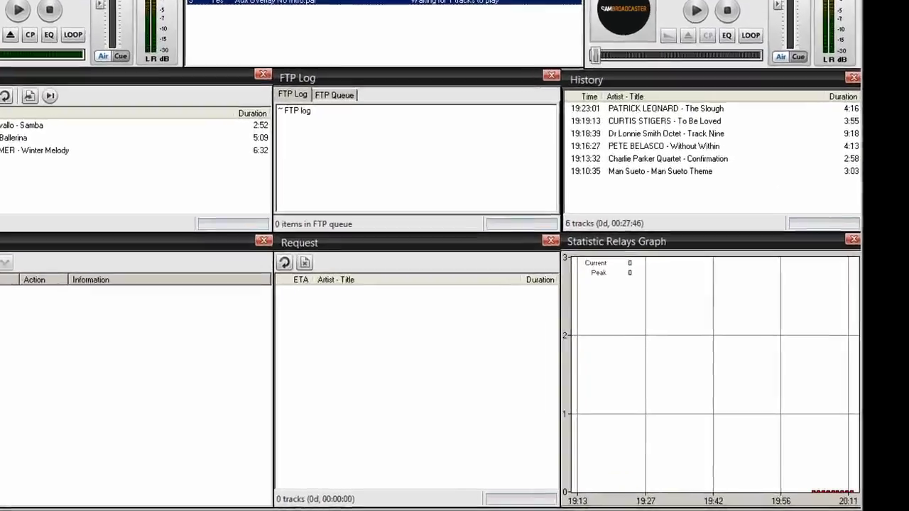
{"action": "left_click", "coordinate": [354, 30]}
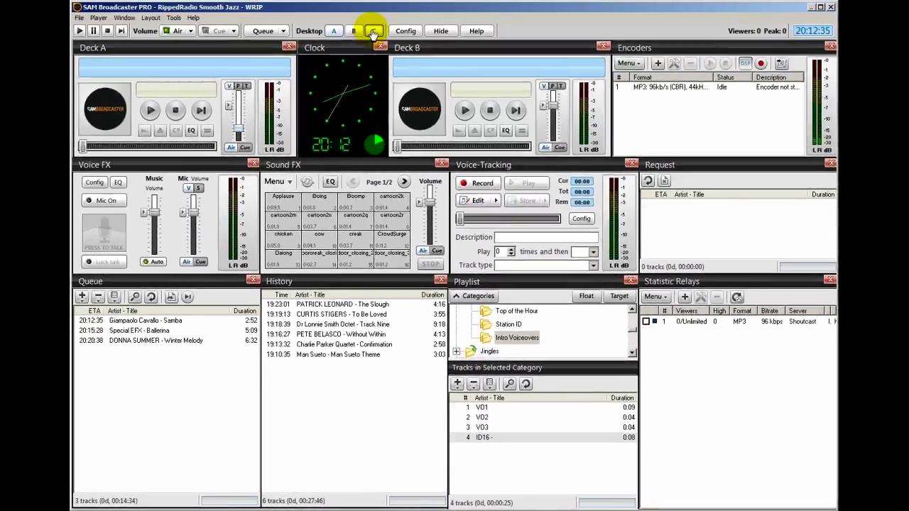
Start the queue playing Samba on desktop A and lower the Air volume
{"action": "left_click", "coordinate": [372, 30]}
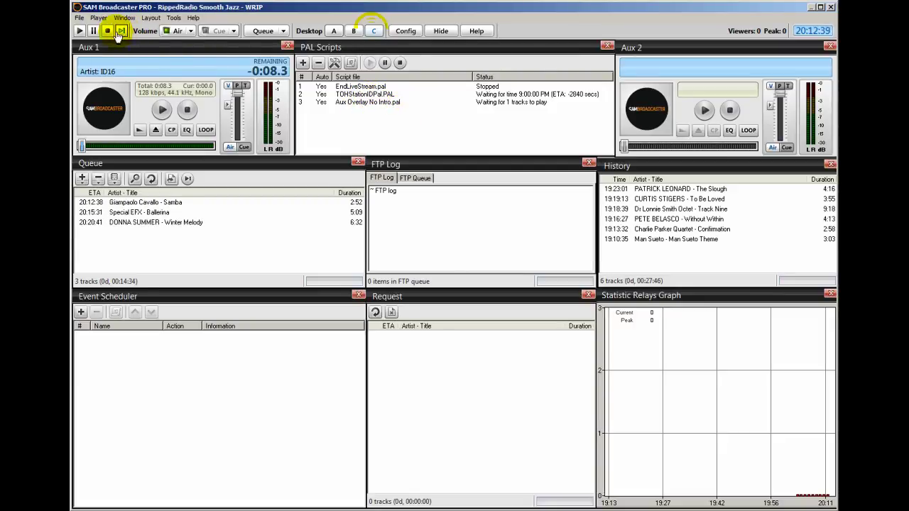
{"action": "left_click", "coordinate": [332, 30]}
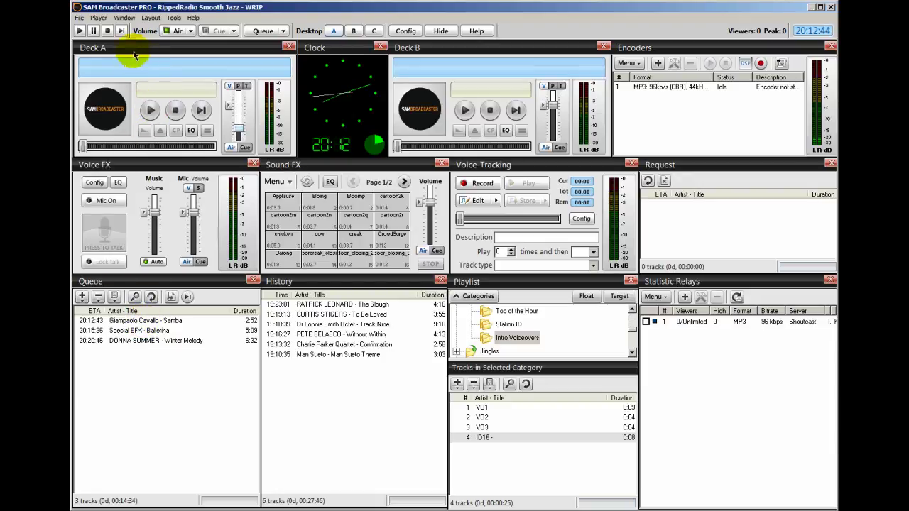
{"action": "left_click", "coordinate": [79, 31]}
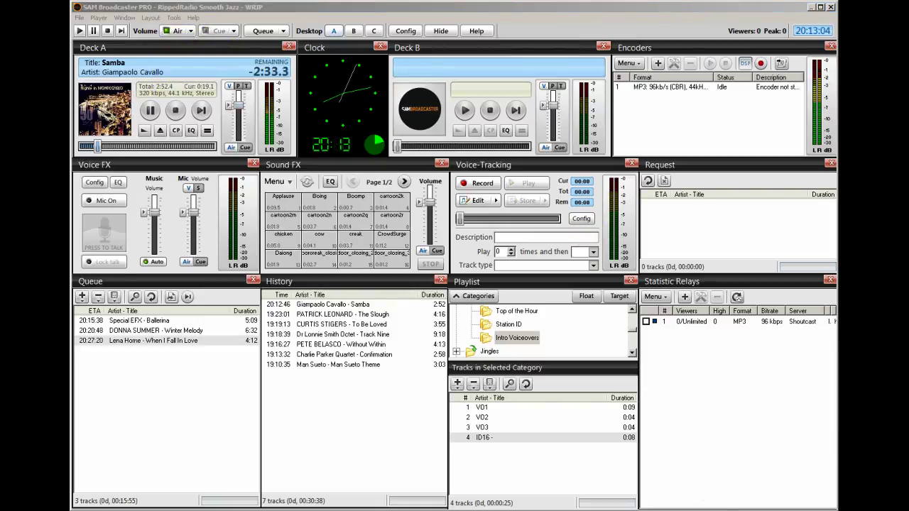
{"action": "left_click", "coordinate": [178, 30]}
{"action": "left_click_drag", "start_coordinate": [179, 47], "coordinate": [182, 107]}
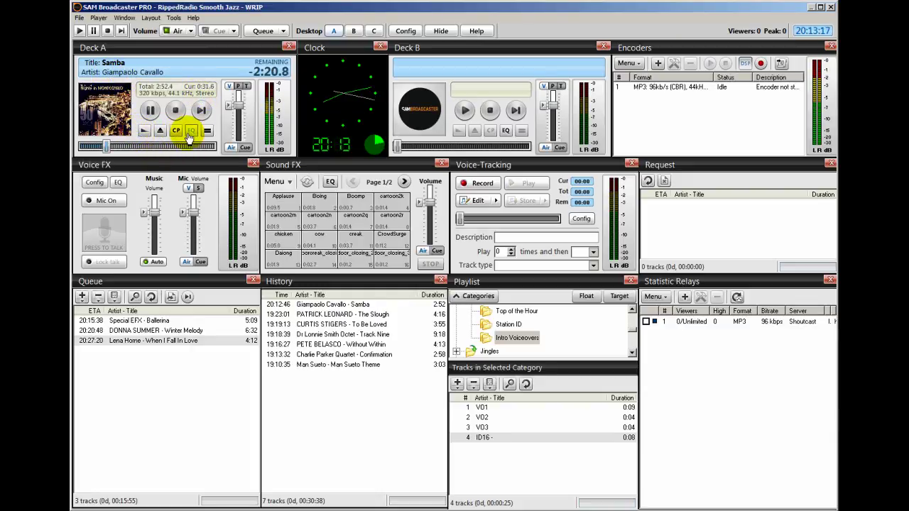
Jump Samba near its end so Ballerina starts, readjusting the Air volume
{"action": "left_click", "coordinate": [374, 31]}
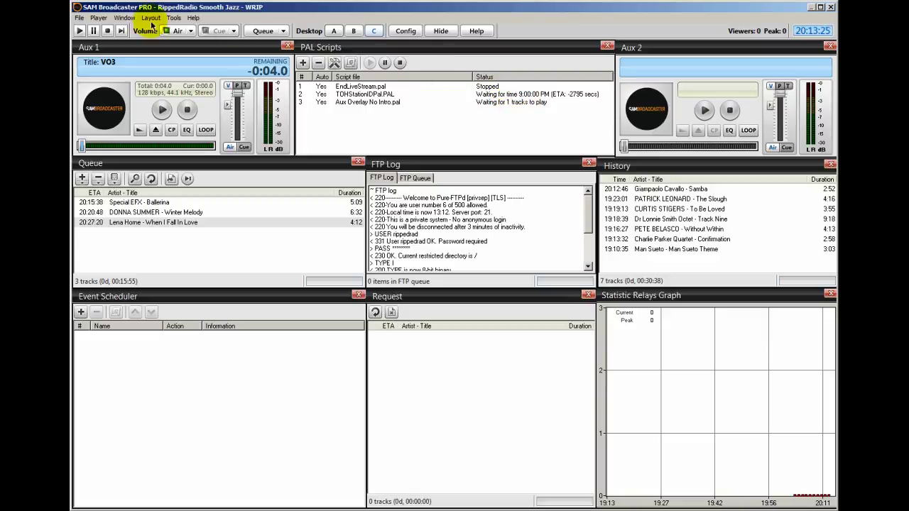
{"action": "left_click", "coordinate": [334, 30]}
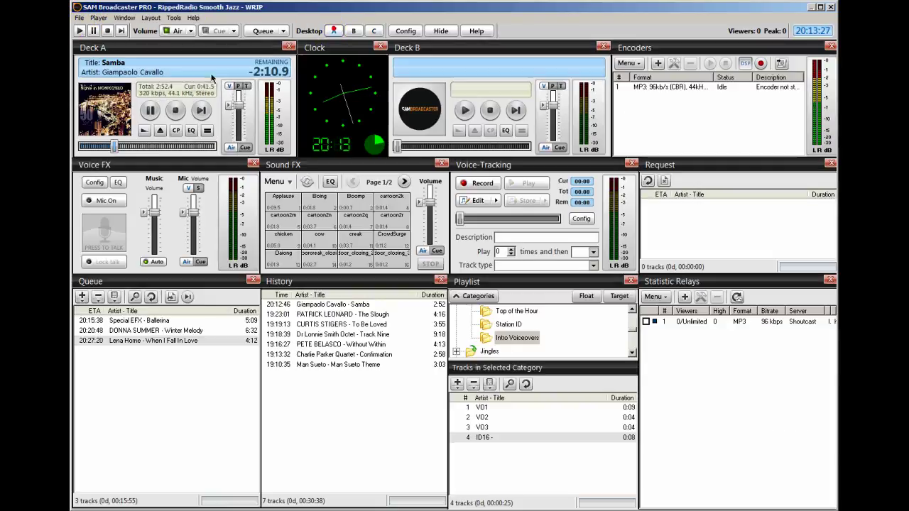
{"action": "left_click", "coordinate": [143, 131]}
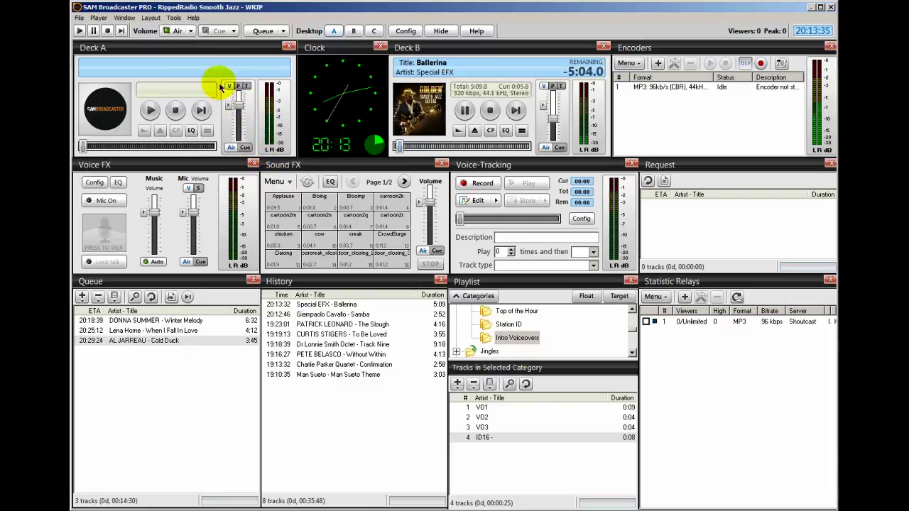
{"action": "left_click", "coordinate": [189, 31]}
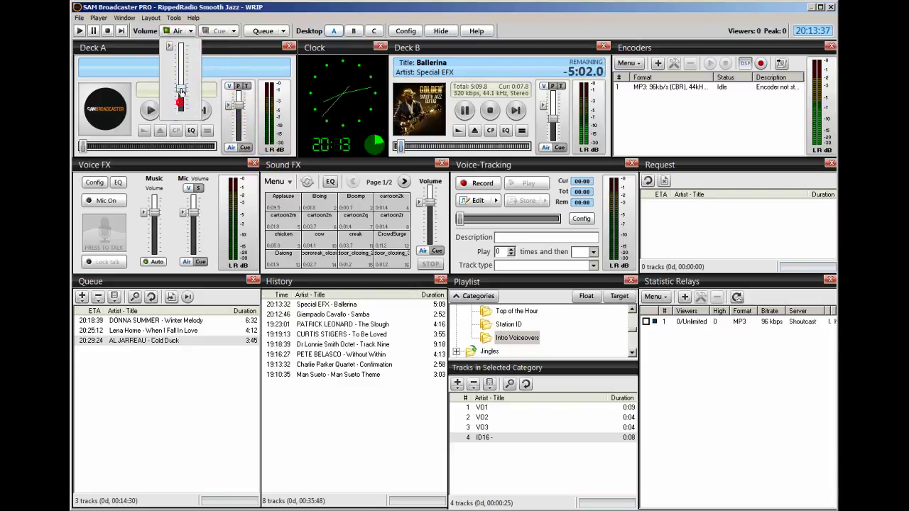
{"action": "left_click_drag", "start_coordinate": [182, 106], "coordinate": [181, 98]}
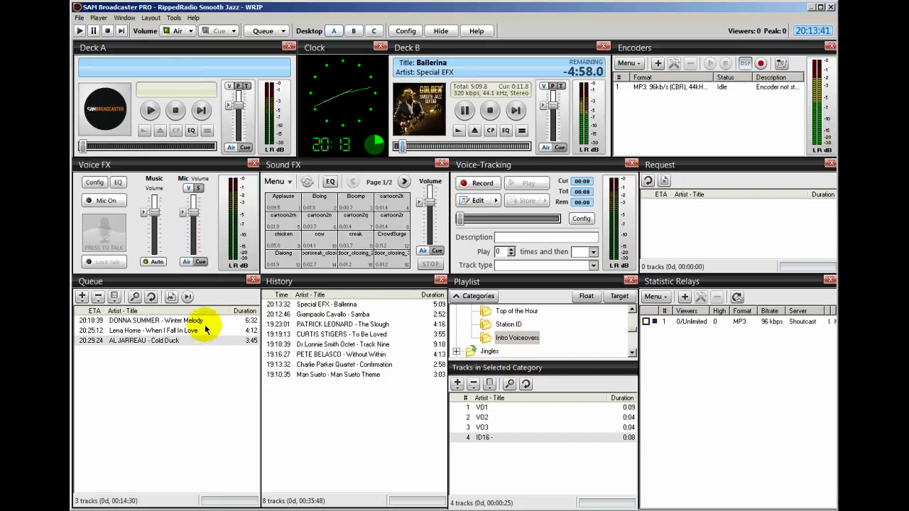
{"action": "left_click", "coordinate": [181, 32]}
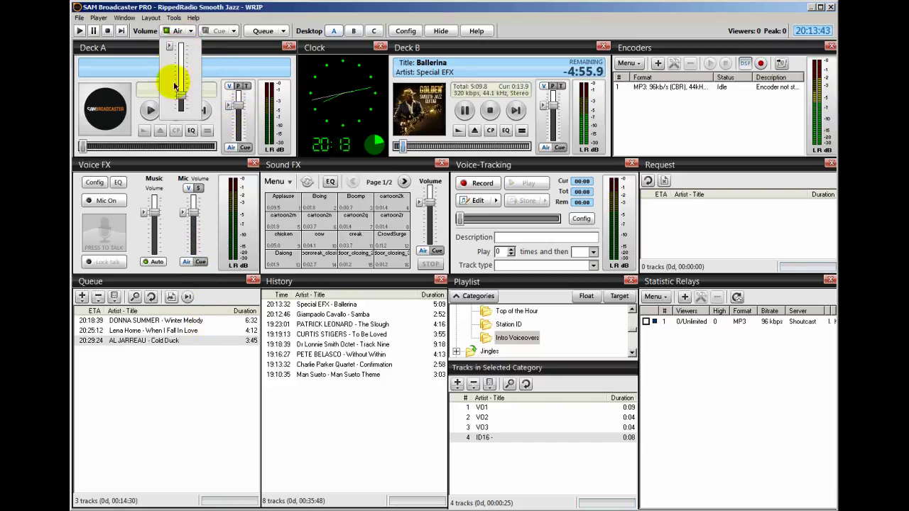
{"action": "left_click_drag", "start_coordinate": [178, 93], "coordinate": [181, 106]}
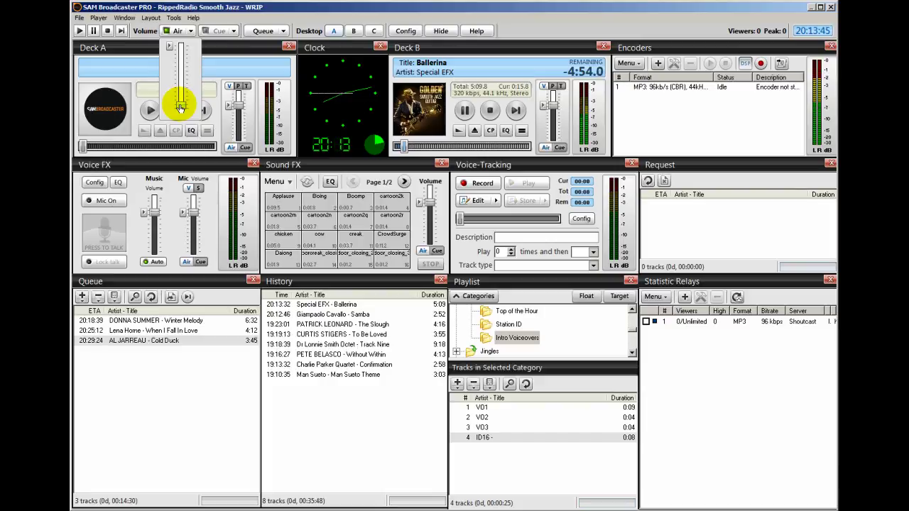
View PAL scripts on desktop C, set the Air volume on desktop A, then return to desktop C
{"action": "left_click", "coordinate": [372, 31]}
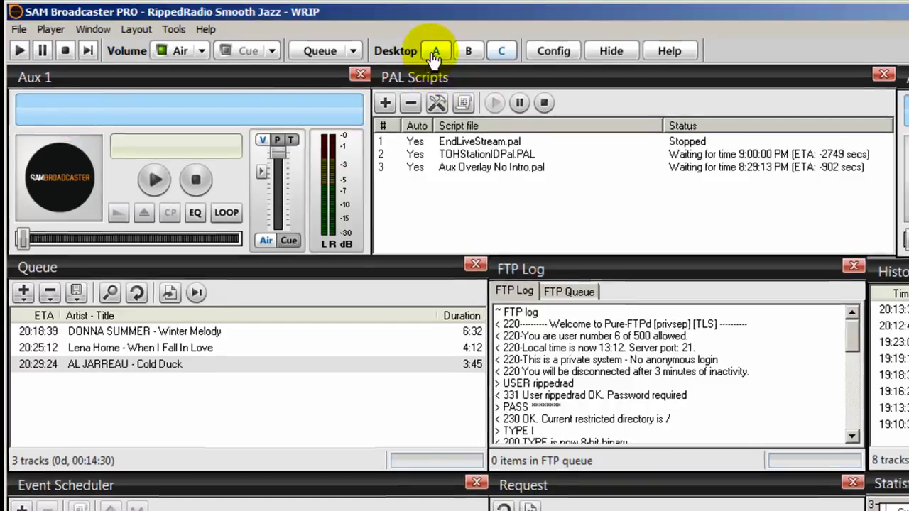
{"action": "left_click", "coordinate": [436, 50]}
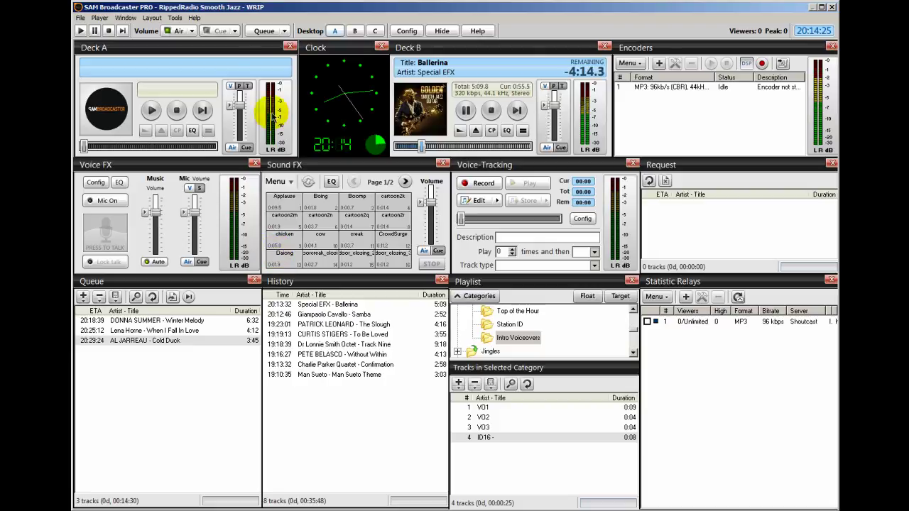
{"action": "left_click", "coordinate": [186, 31]}
{"action": "left_click_drag", "start_coordinate": [179, 99], "coordinate": [179, 101]}
{"action": "left_click", "coordinate": [374, 31]}
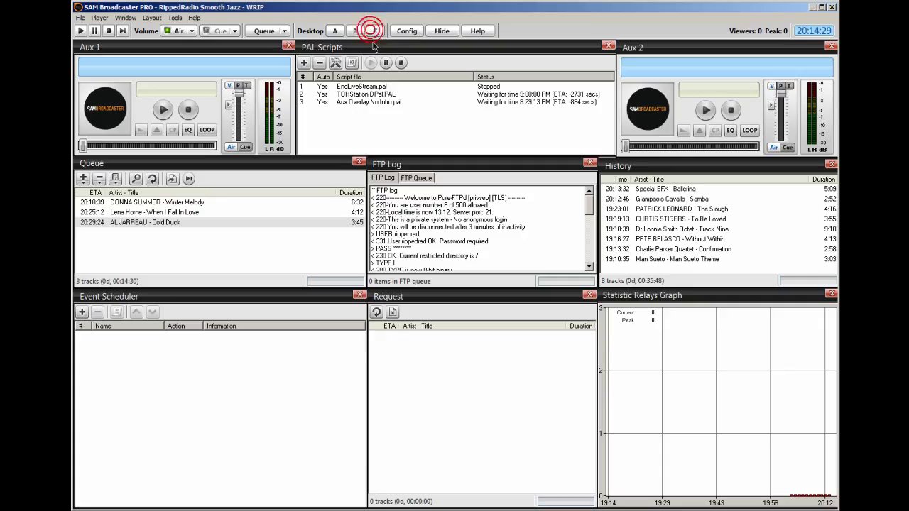
Open Aux Overlay No Intro.pal in the IDE, scroll up to MIN_WAIT +00:15:27, and open the File menu
{"action": "double_click", "coordinate": [360, 103]}
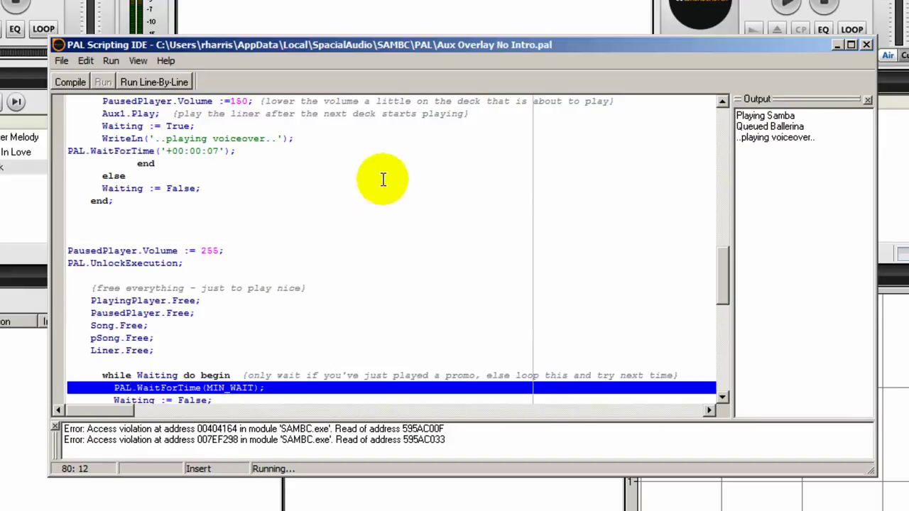
{"action": "left_click_drag", "start_coordinate": [720, 275], "coordinate": [721, 132]}
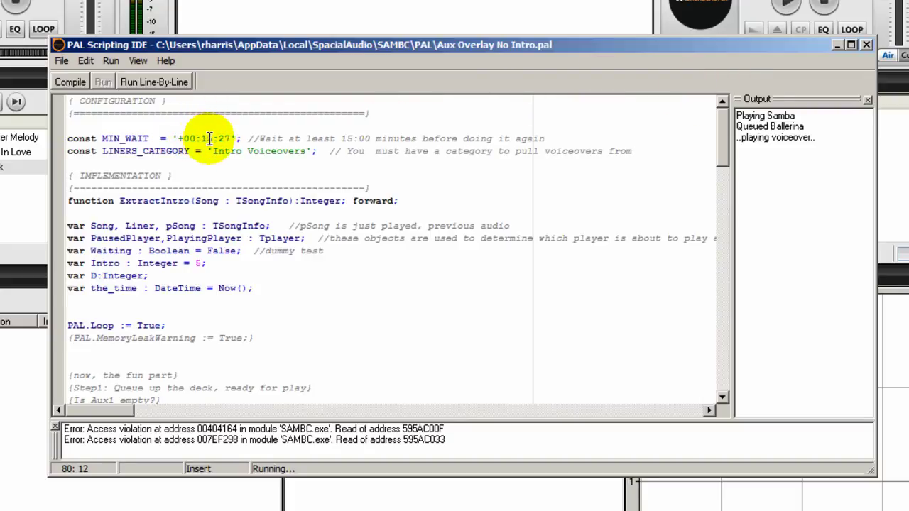
{"action": "left_click", "coordinate": [61, 61]}
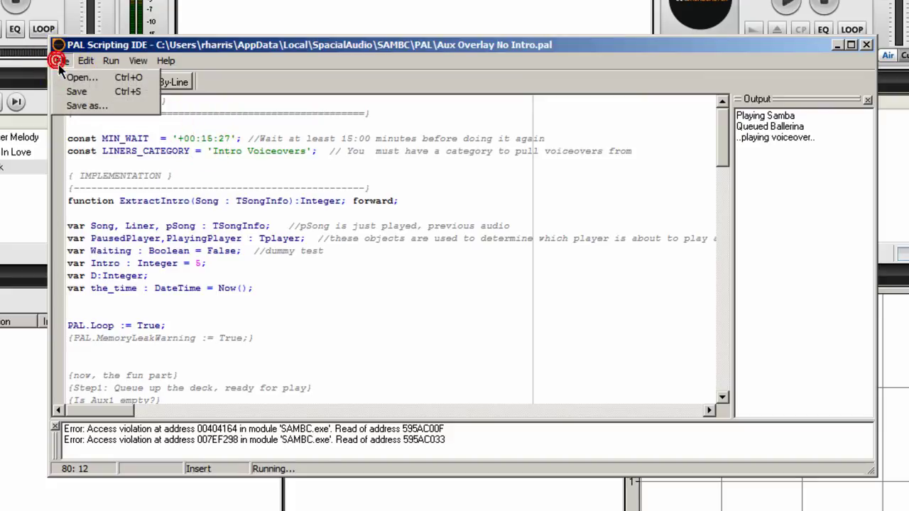